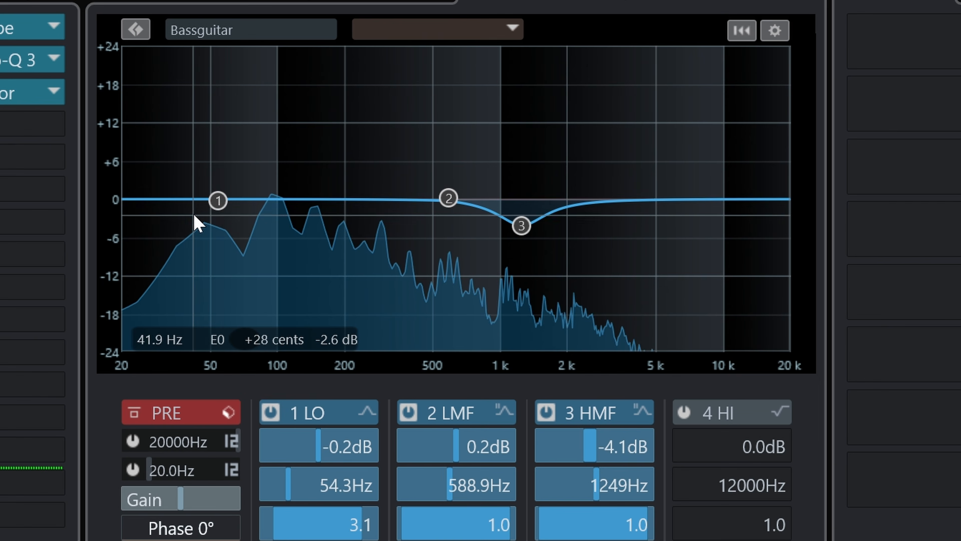
pyautogui.moveTo(494, 246); pyautogui.dragTo(497, 233)
pyautogui.moveTo(229, 163); pyautogui.dragTo(221, 240)
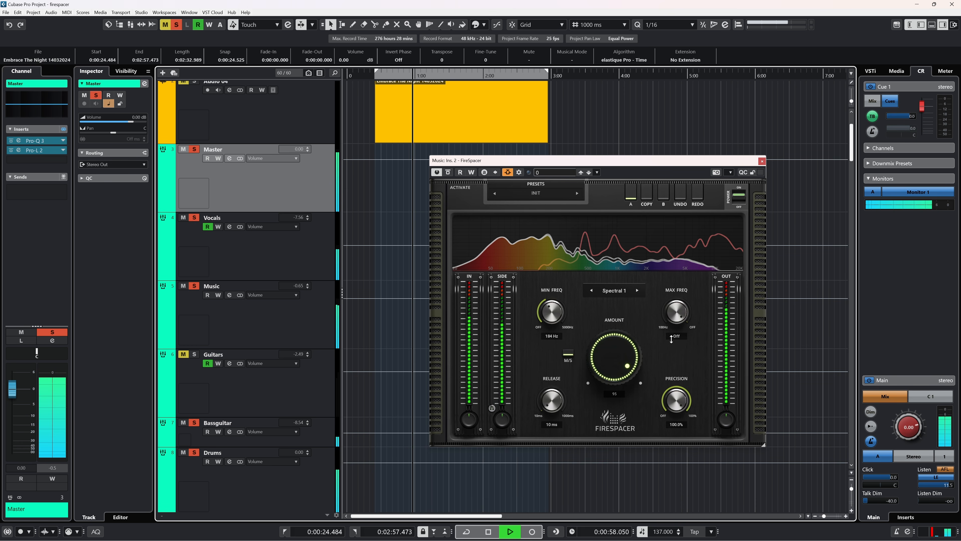
pyautogui.moveTo(604, 161); pyautogui.dragTo(571, 153)
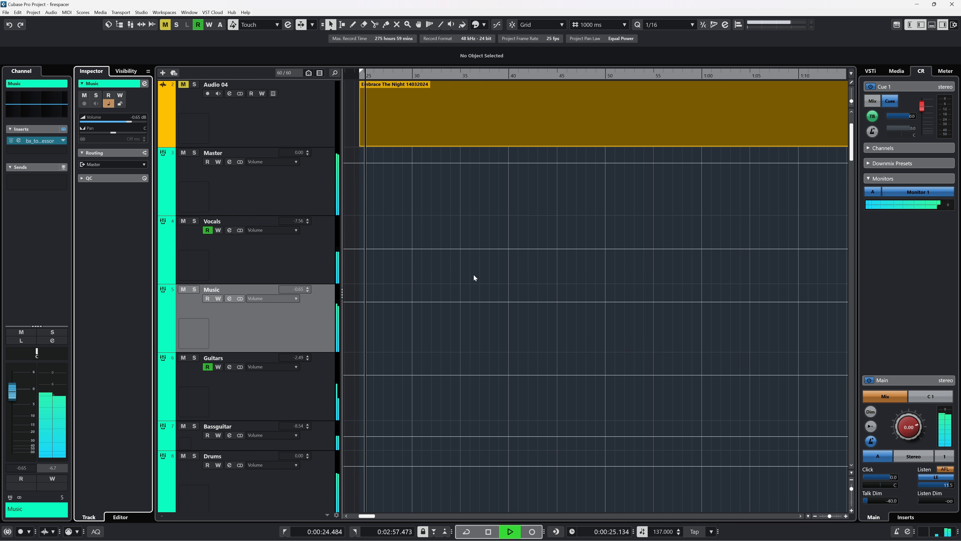
# Step: Solo the Vocals track to audition it, then unsolo it
pyautogui.click(280, 259)
pyautogui.click(194, 290)
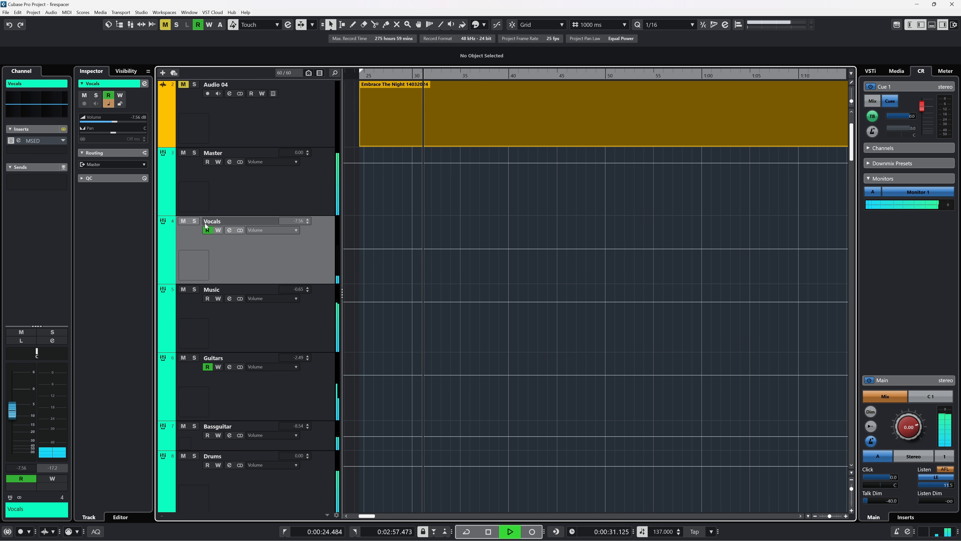
pyautogui.click(195, 221)
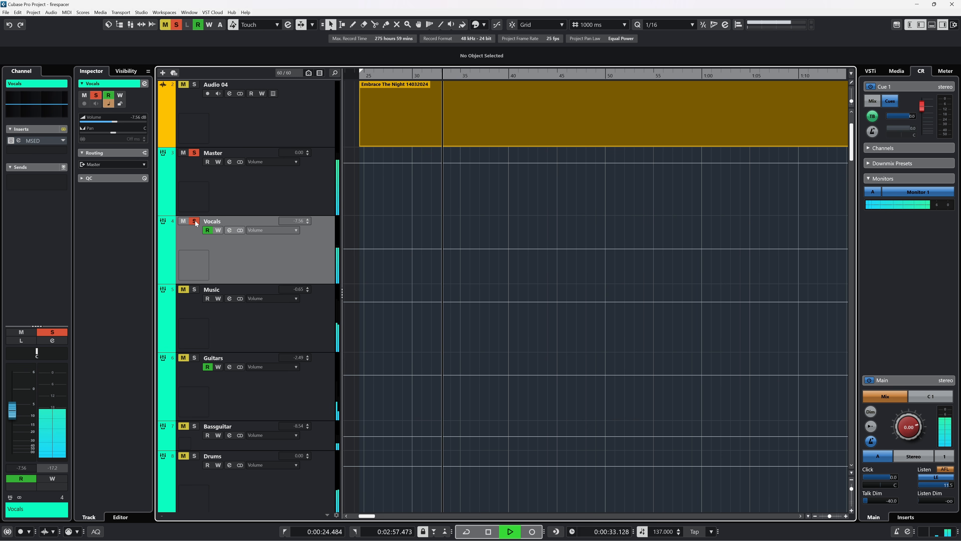
pyautogui.click(196, 221)
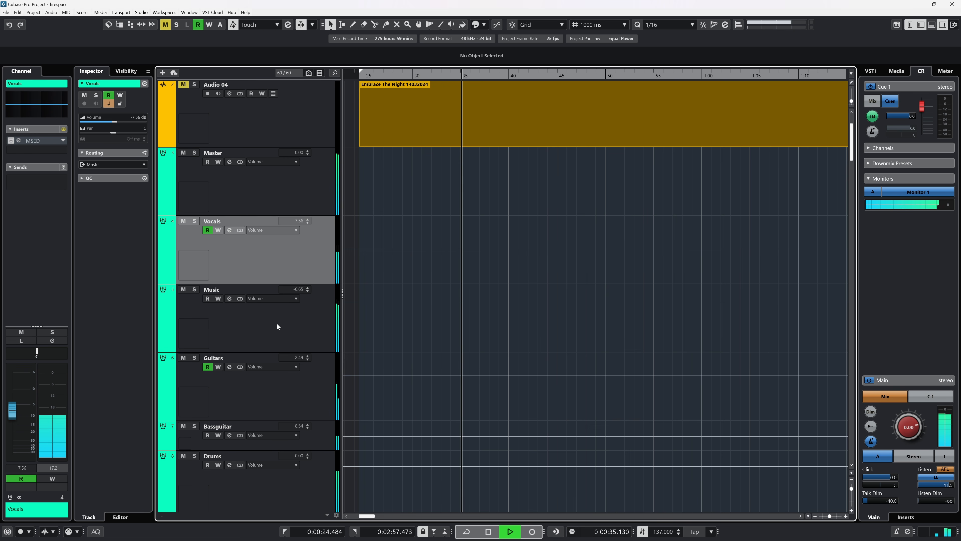
# Step: Insert FireSpacer on the Music track's second insert slot and open its plug-in window
pyautogui.click(277, 327)
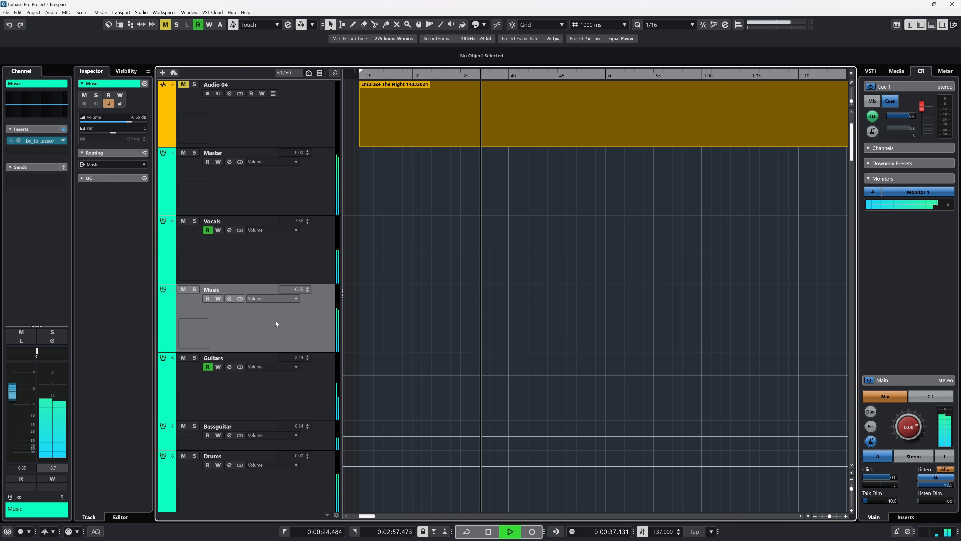
pyautogui.click(53, 150)
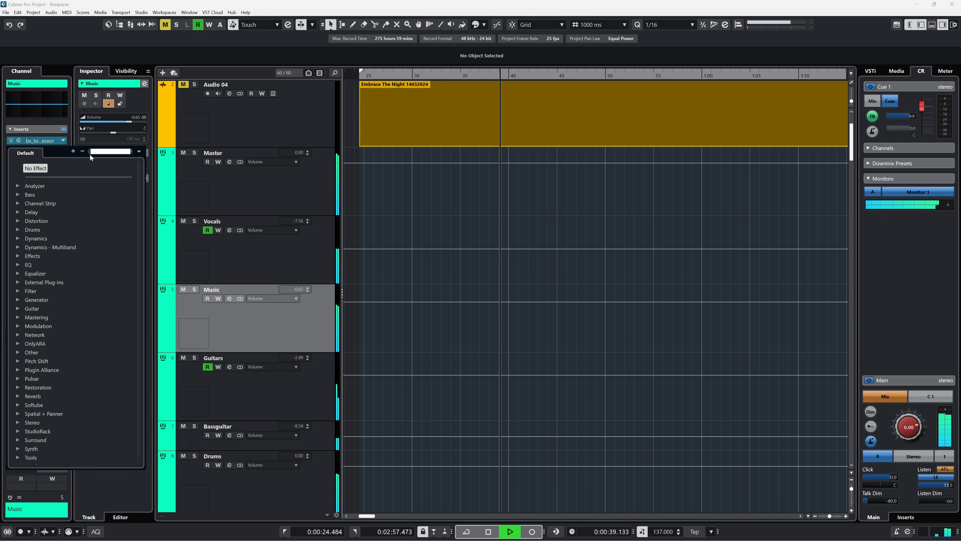
pyautogui.write('firespacer')
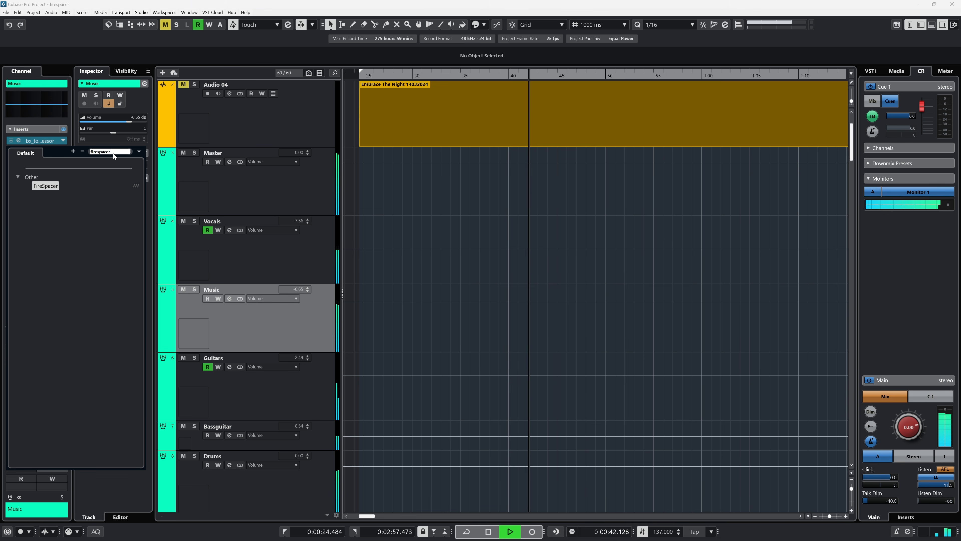
pyautogui.click(51, 186)
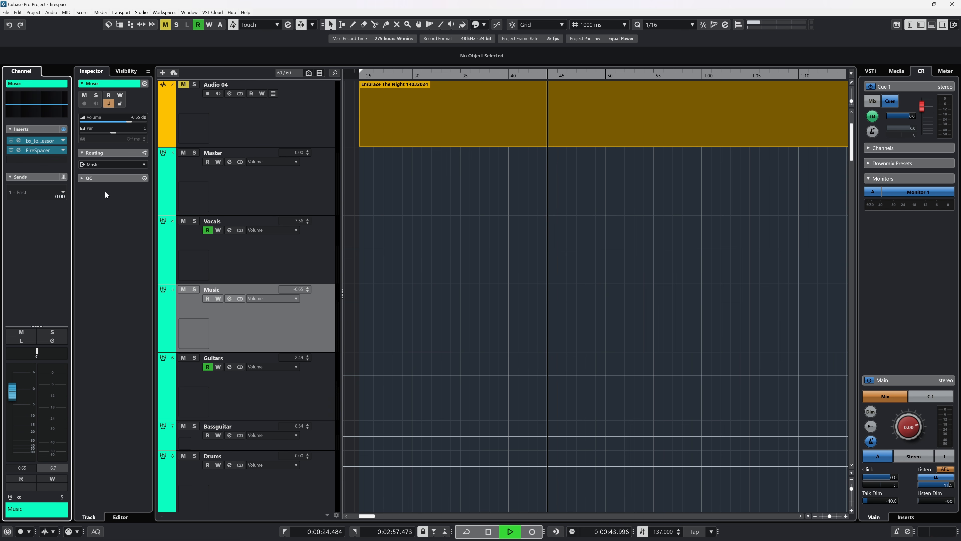
pyautogui.click(22, 150)
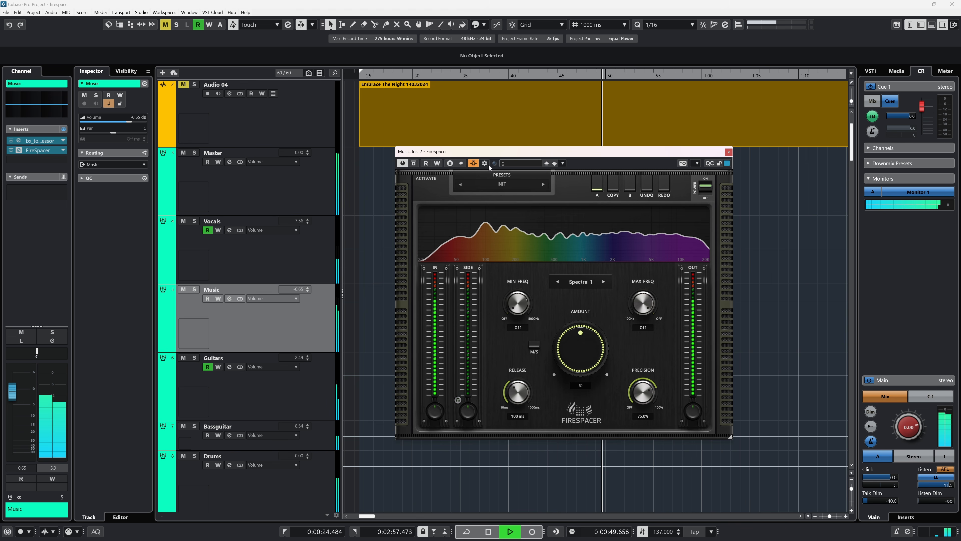
# Step: Add the Vocals track as FireSpacer's side-chain source
pyautogui.click(474, 163)
pyautogui.click(599, 255)
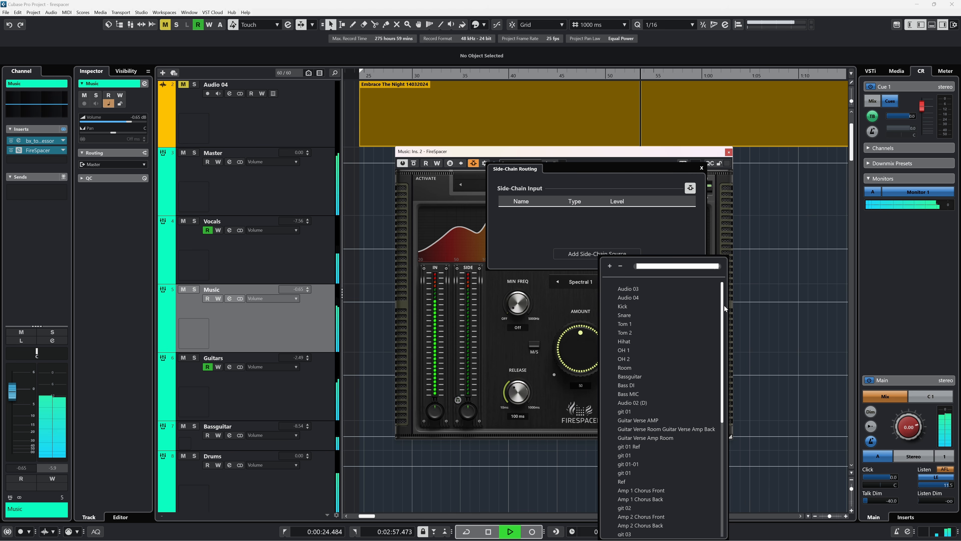
pyautogui.moveTo(723, 323); pyautogui.dragTo(732, 446)
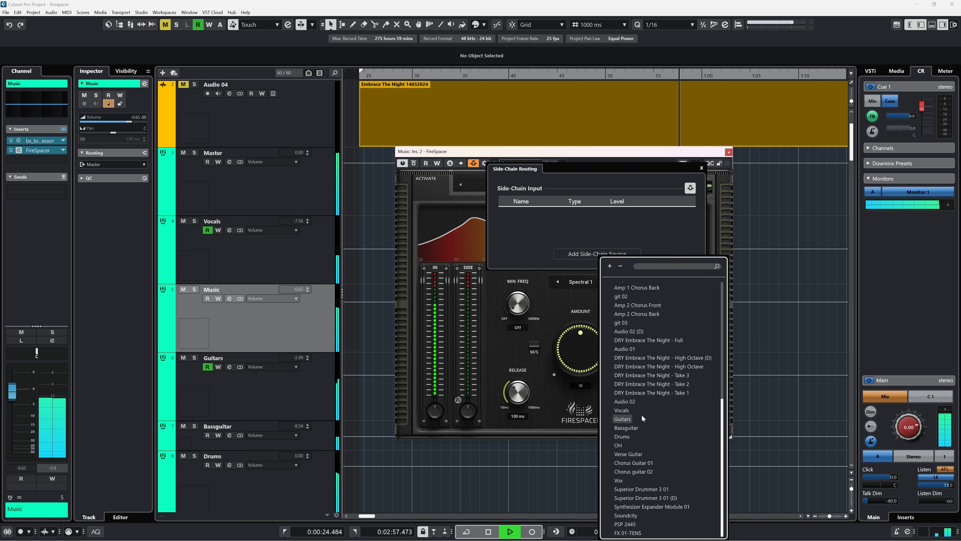
pyautogui.click(623, 409)
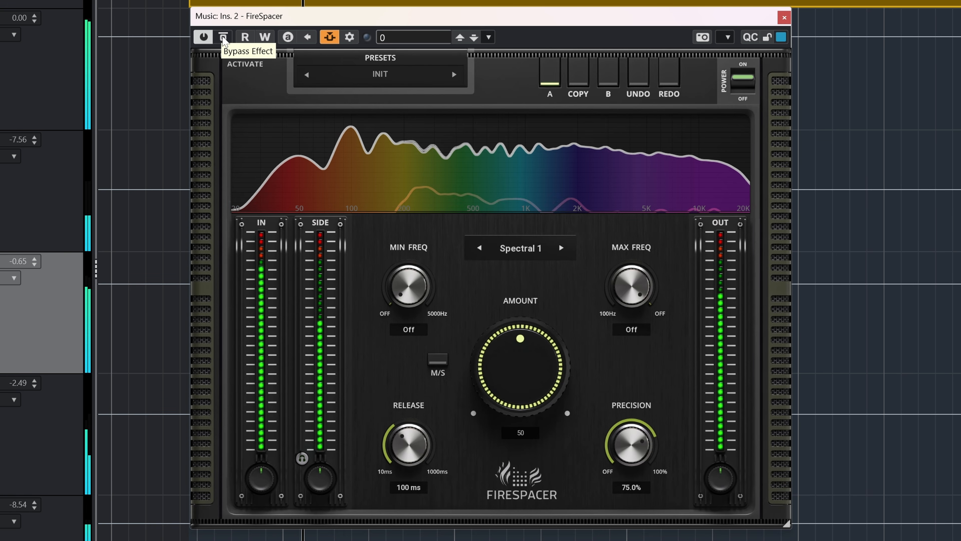
# Step: Toggle FireSpacer's bypass on and off to compare the processed and unprocessed music
pyautogui.click(223, 39)
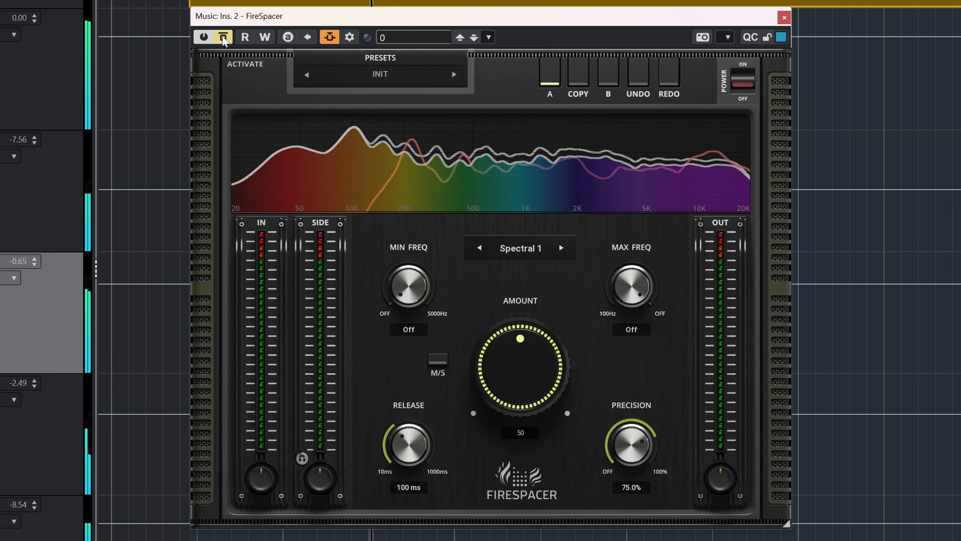
pyautogui.click(224, 38)
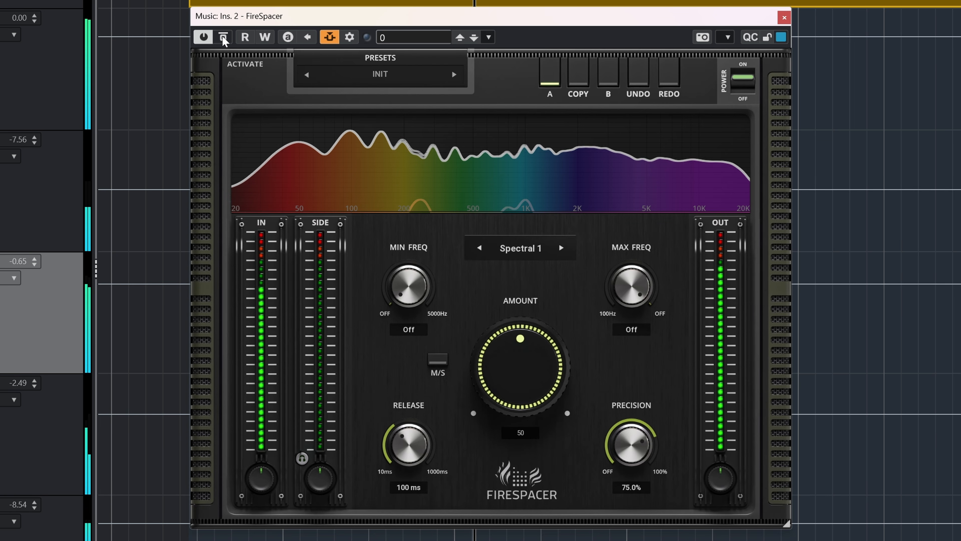
pyautogui.click(224, 38)
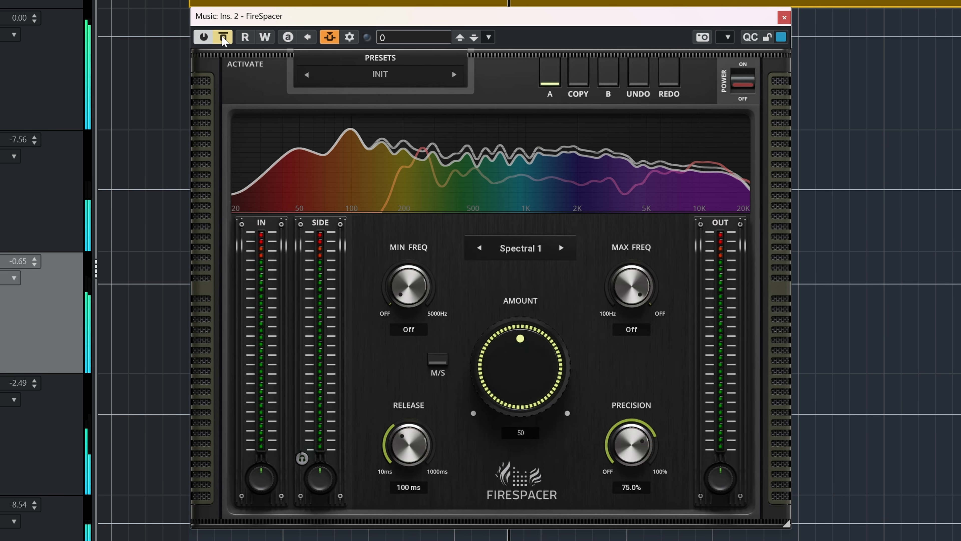
pyautogui.click(224, 38)
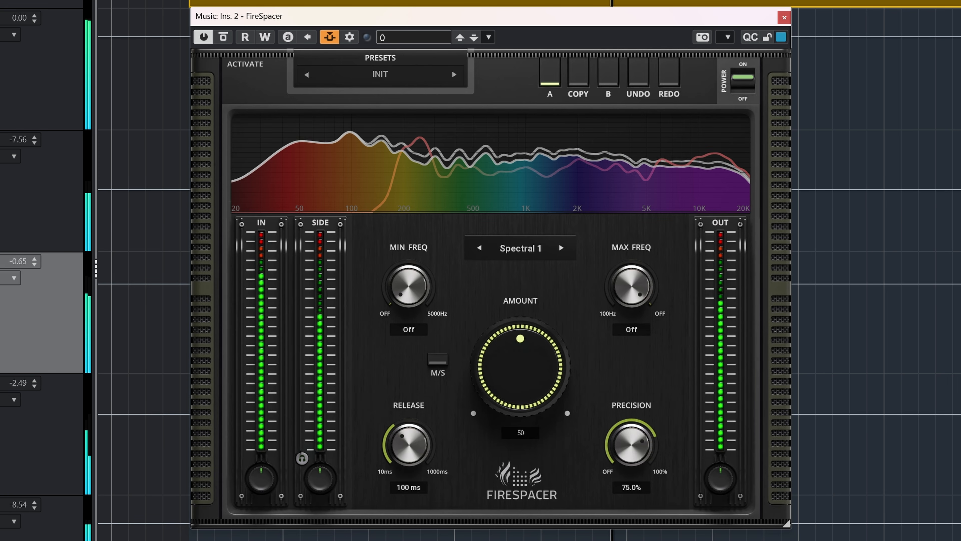
# Step: Sweep FireSpacer's Amount knob through its range and settle it at 57
pyautogui.moveTo(520, 366); pyautogui.dragTo(520, 312)
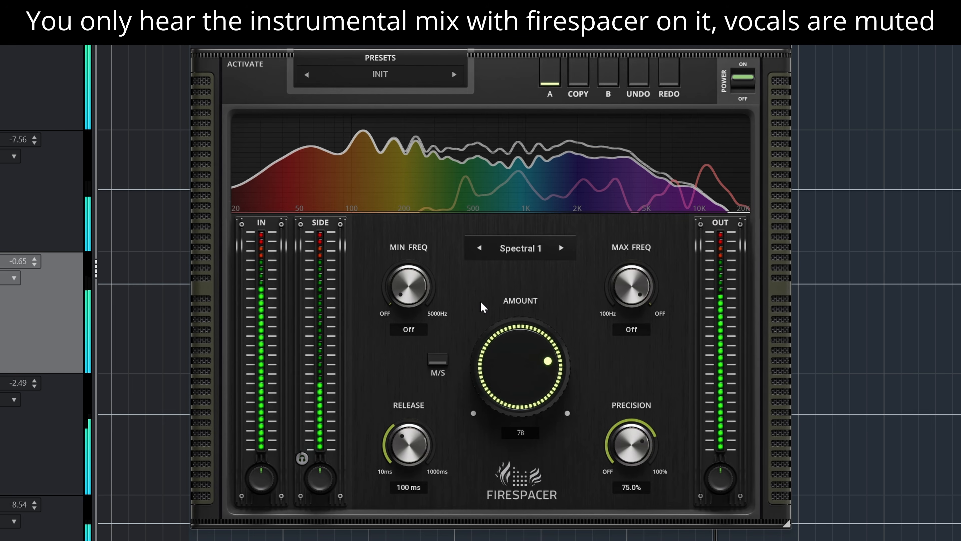
pyautogui.moveTo(530, 364); pyautogui.dragTo(530, 324)
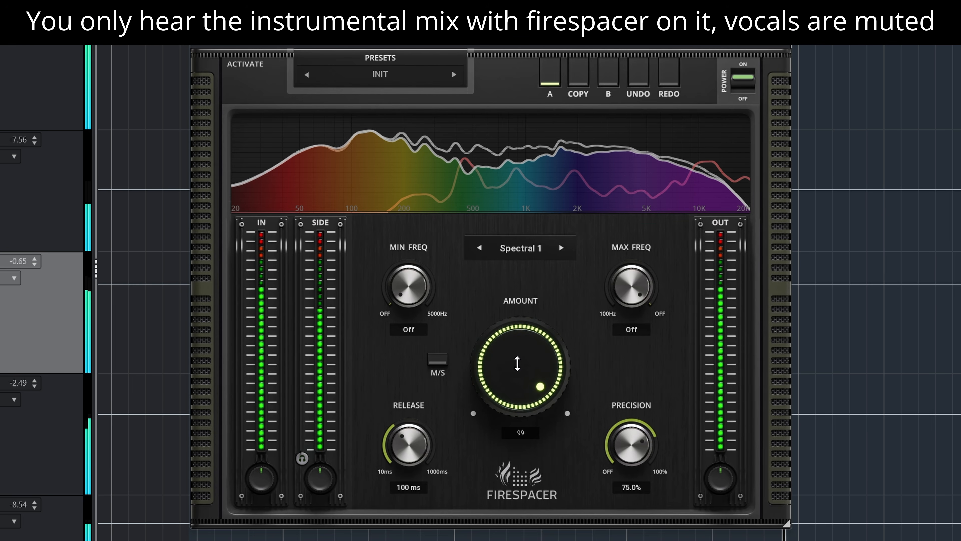
pyautogui.moveTo(517, 363); pyautogui.dragTo(517, 528)
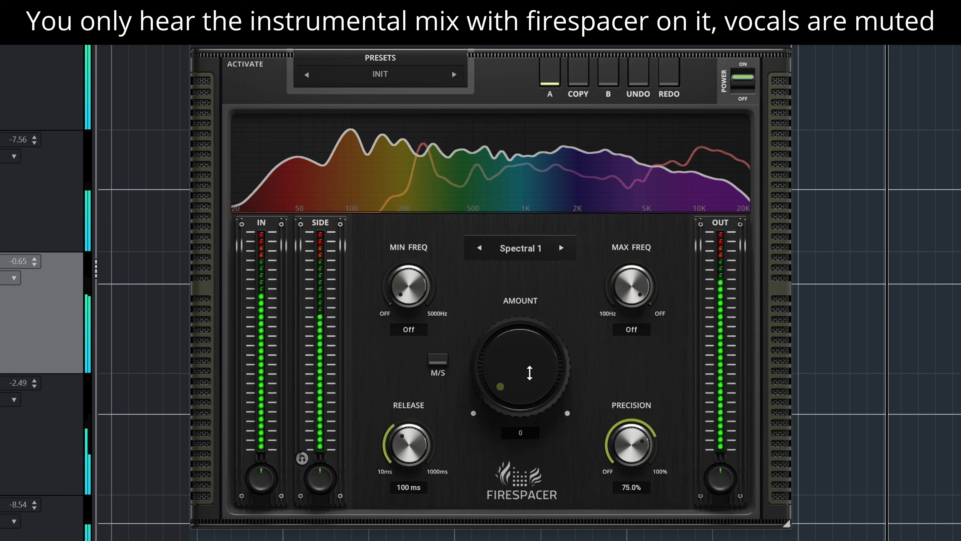
pyautogui.moveTo(529, 373); pyautogui.dragTo(530, 199)
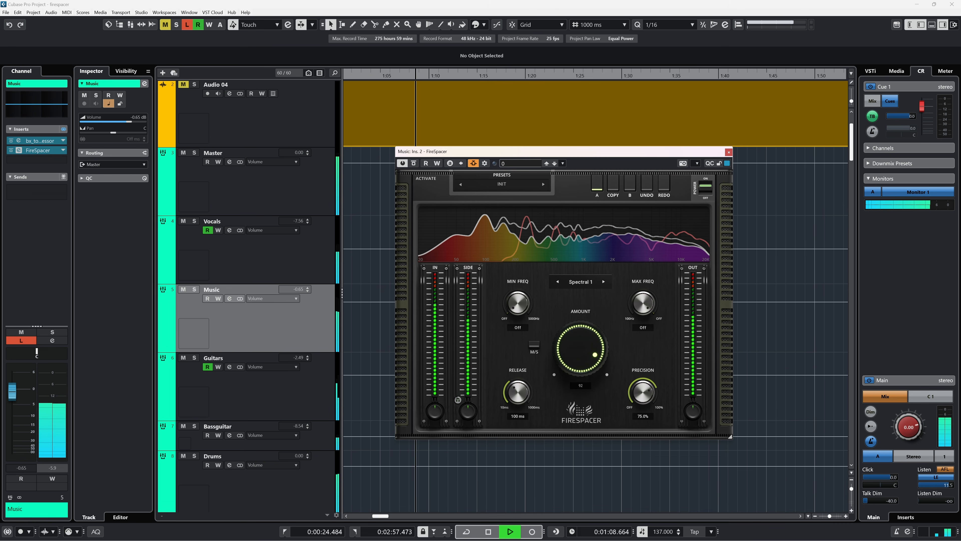
pyautogui.moveTo(580, 349); pyautogui.dragTo(580, 401)
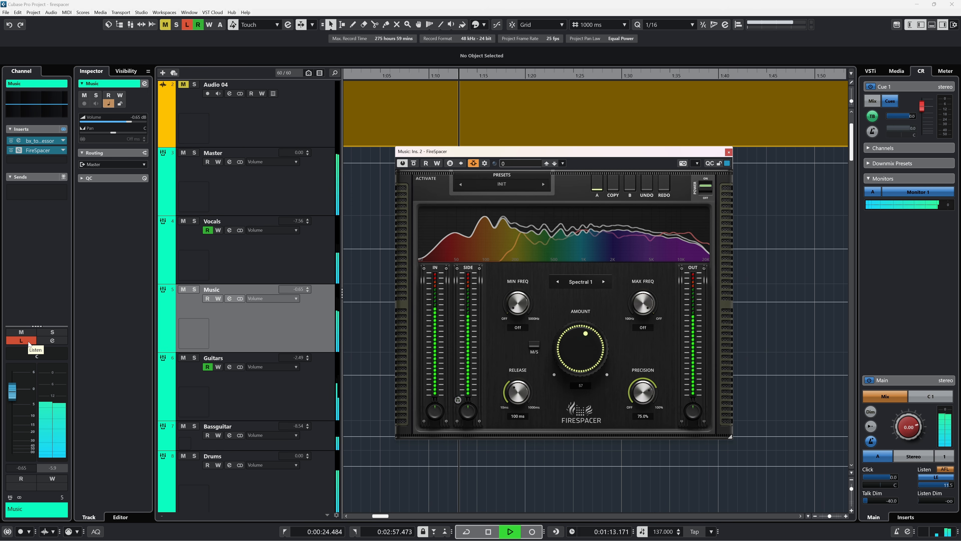
# Step: Turn off the Music channel's Listen mode and lower FireSpacer's Amount slightly
pyautogui.click(28, 343)
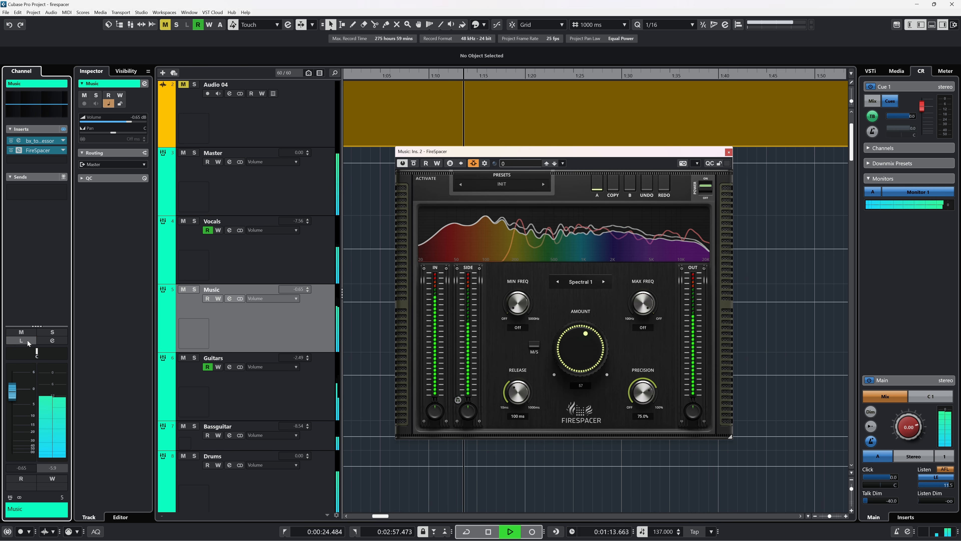
pyautogui.click(576, 360)
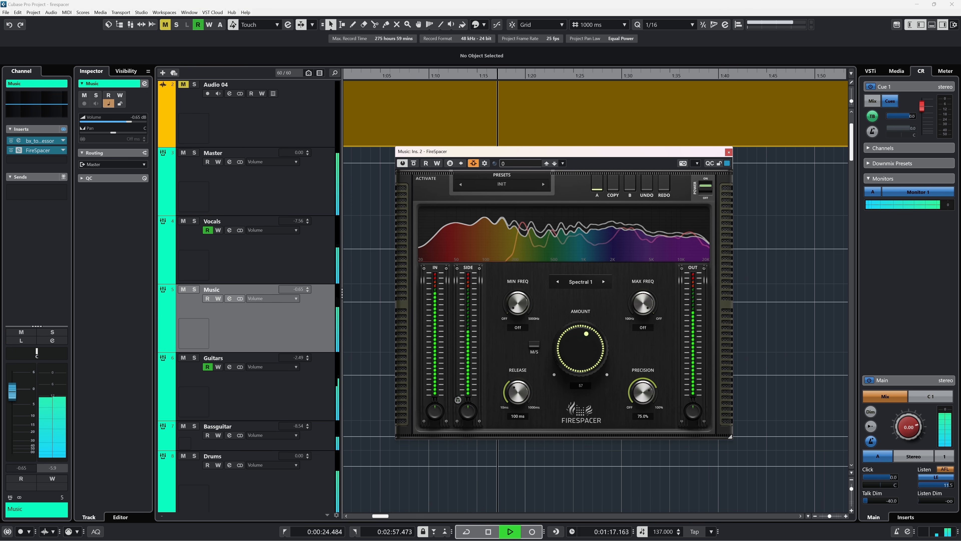
pyautogui.moveTo(577, 361); pyautogui.dragTo(576, 384)
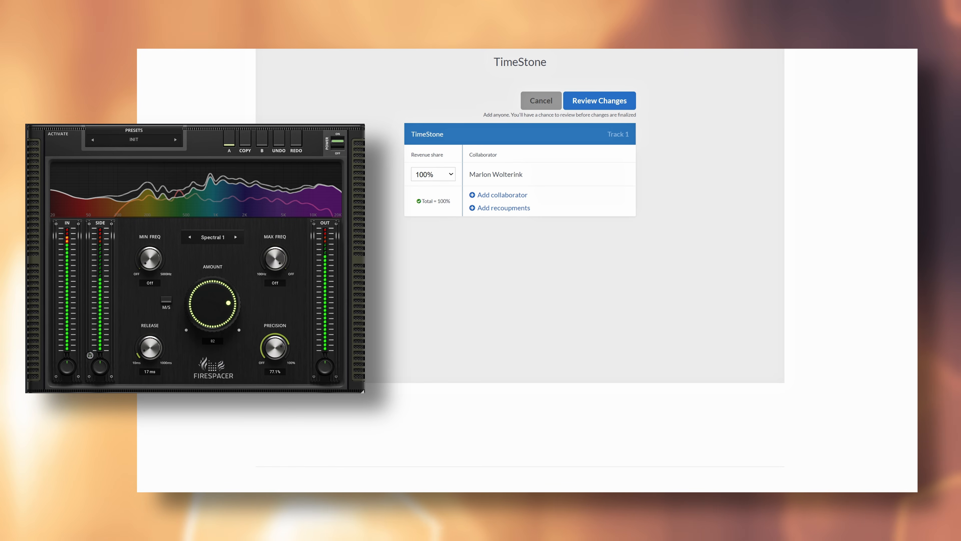
pyautogui.click(435, 174)
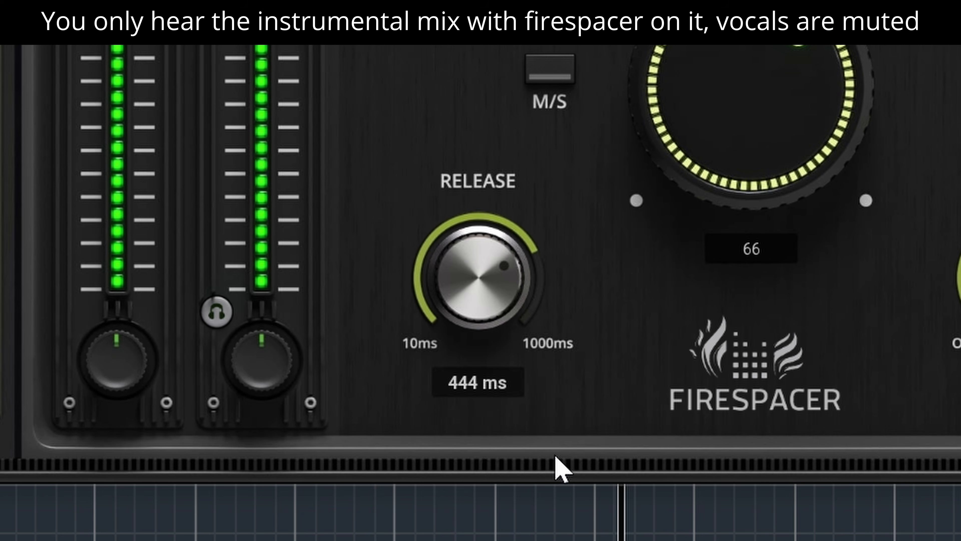
# Step: Sweep FireSpacer's Release knob between extremes and set it to about 32 ms
pyautogui.moveTo(467, 313); pyautogui.dragTo(466, 258)
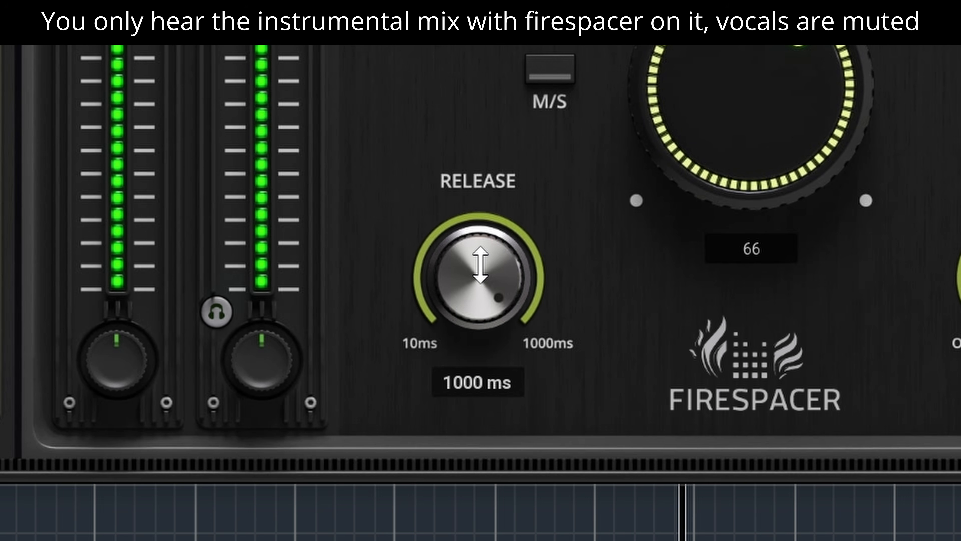
pyautogui.moveTo(480, 264); pyautogui.dragTo(480, 318)
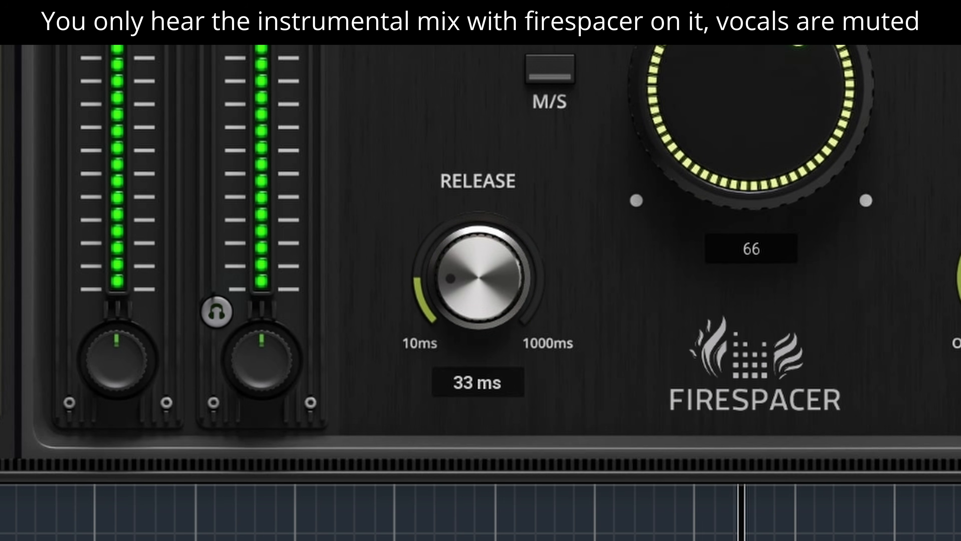
pyautogui.moveTo(479, 278); pyautogui.dragTo(479, 275)
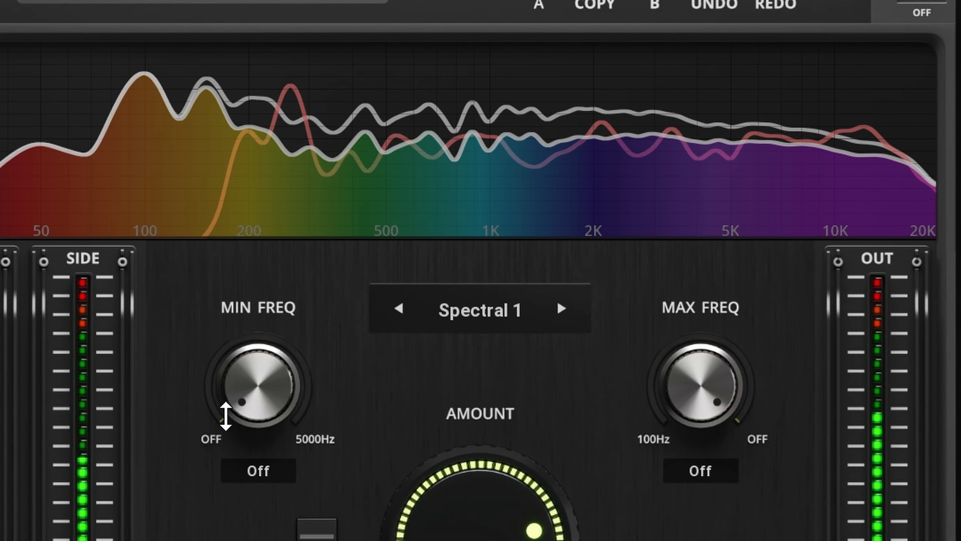
# Step: Raise FireSpacer's Min Freq, then set it to about 269 Hz
pyautogui.moveTo(258, 386); pyautogui.dragTo(258, 340)
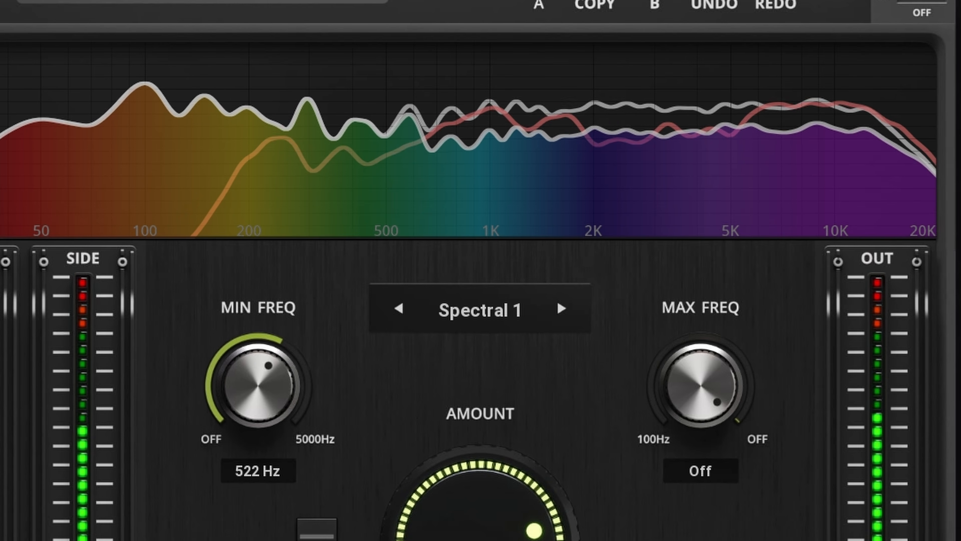
pyautogui.moveTo(258, 386); pyautogui.dragTo(258, 363)
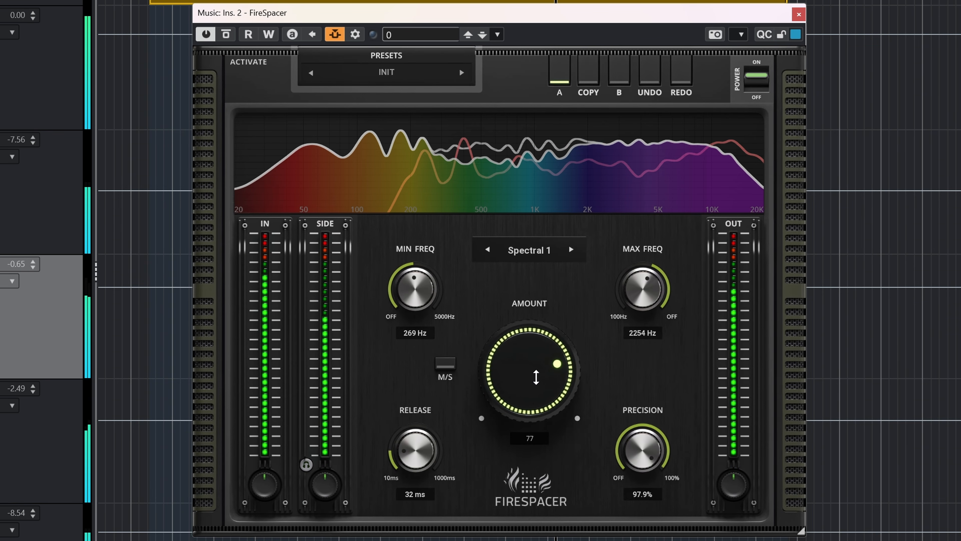
# Step: Lower FireSpacer's Amount to 34 and toggle the plug-in's bypass to compare
pyautogui.moveTo(536, 377); pyautogui.dragTo(515, 398)
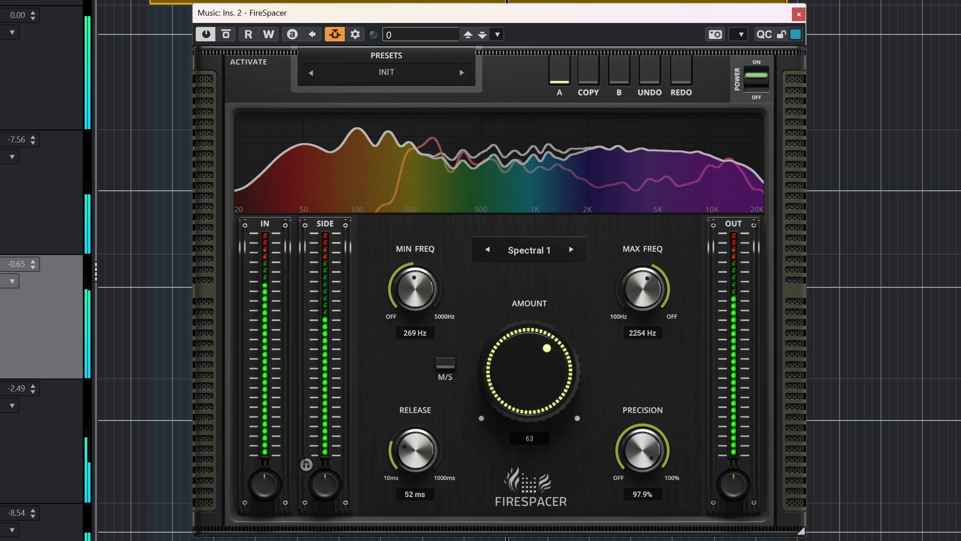
pyautogui.moveTo(545, 382); pyautogui.dragTo(545, 404)
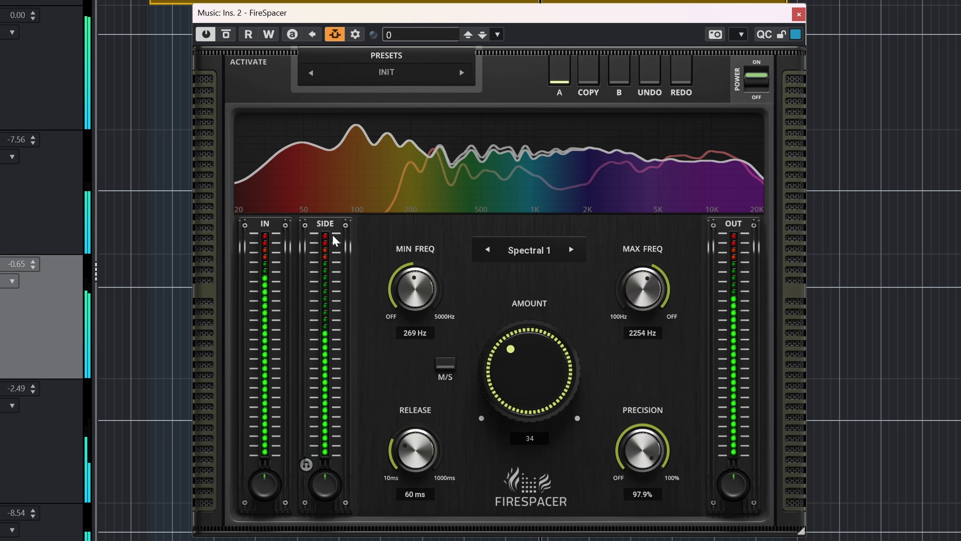
pyautogui.click(226, 34)
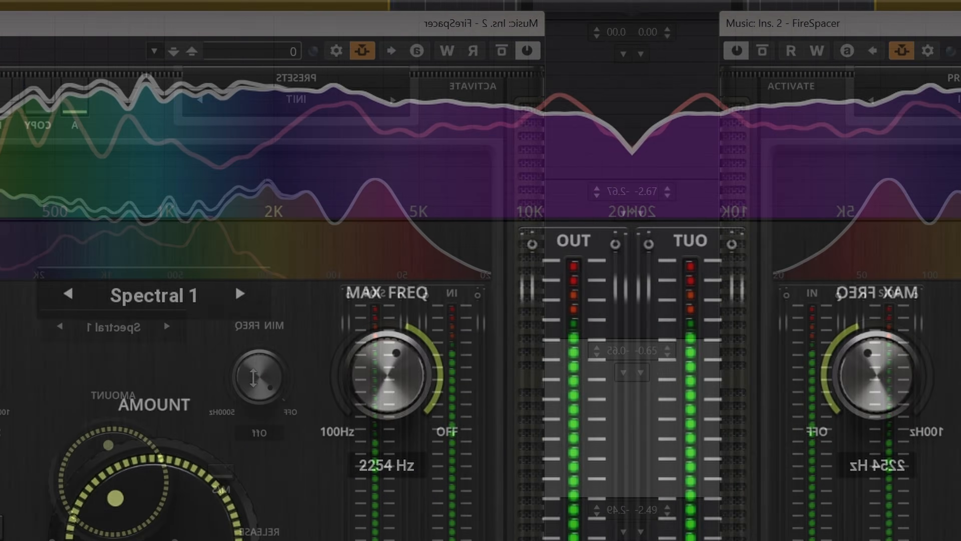
# Step: Adjust FireSpacer's Max Freq knob
pyautogui.moveTo(379, 377); pyautogui.dragTo(379, 343)
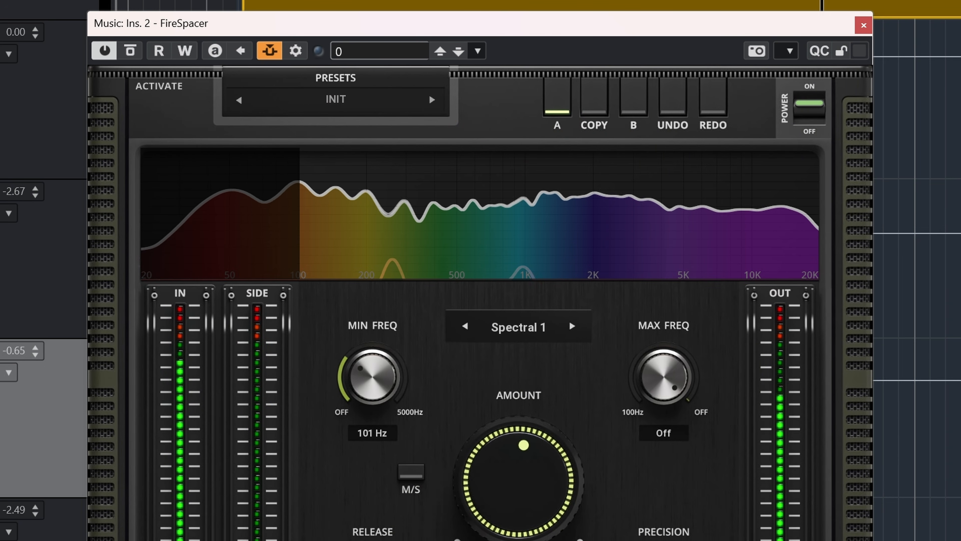
pyautogui.moveTo(664, 376); pyautogui.dragTo(665, 408)
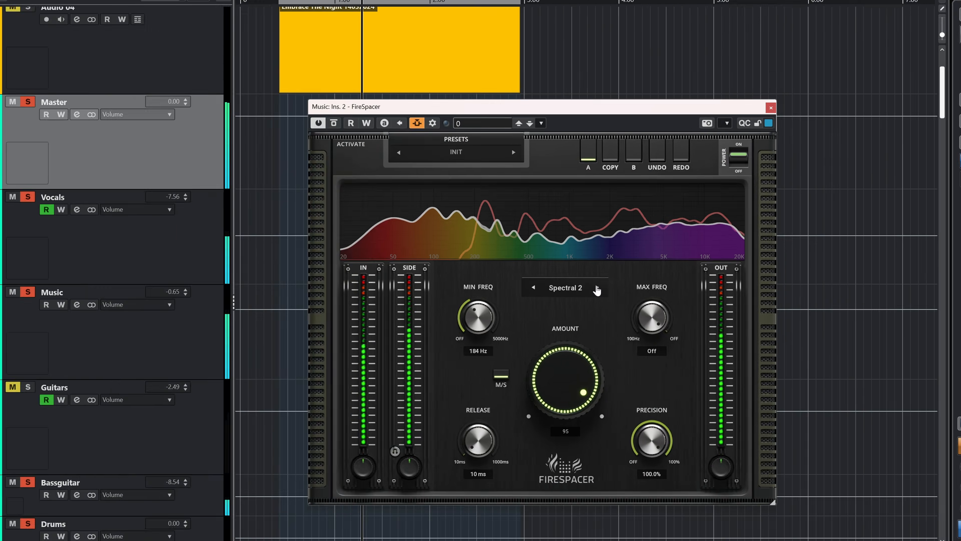
# Step: Cycle through FireSpacer's processing modes, No latency 1, No latency 2 and Spectral 2, returning to Spectral 1
pyautogui.click(603, 284)
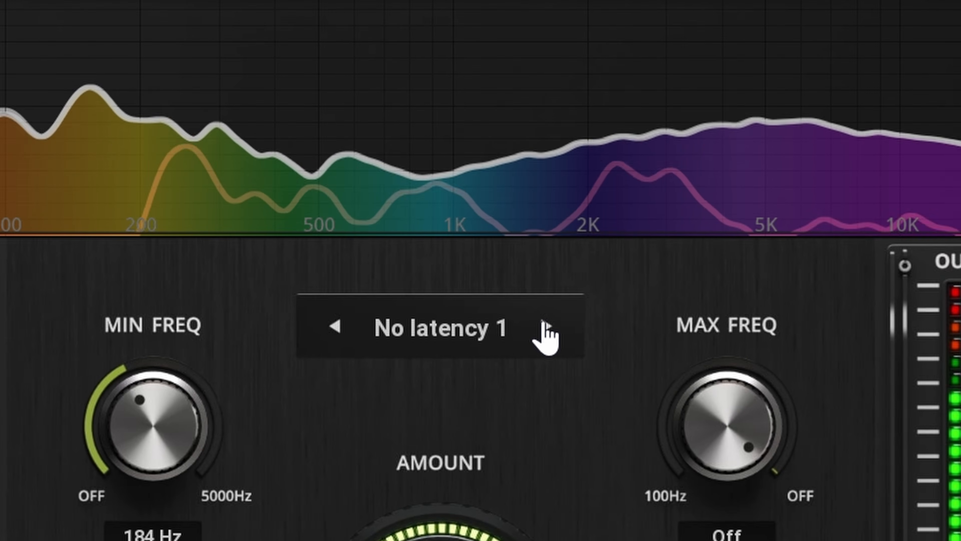
pyautogui.click(545, 325)
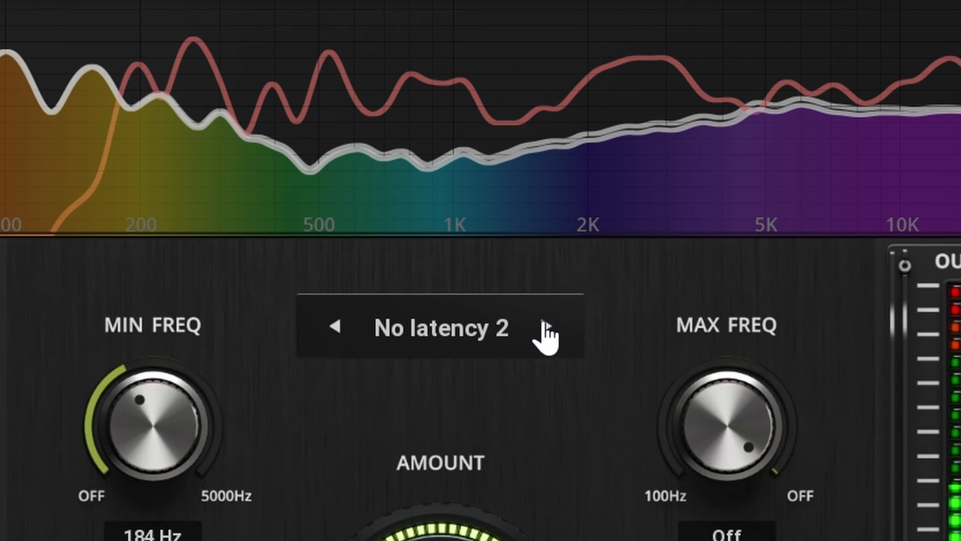
pyautogui.click(336, 327)
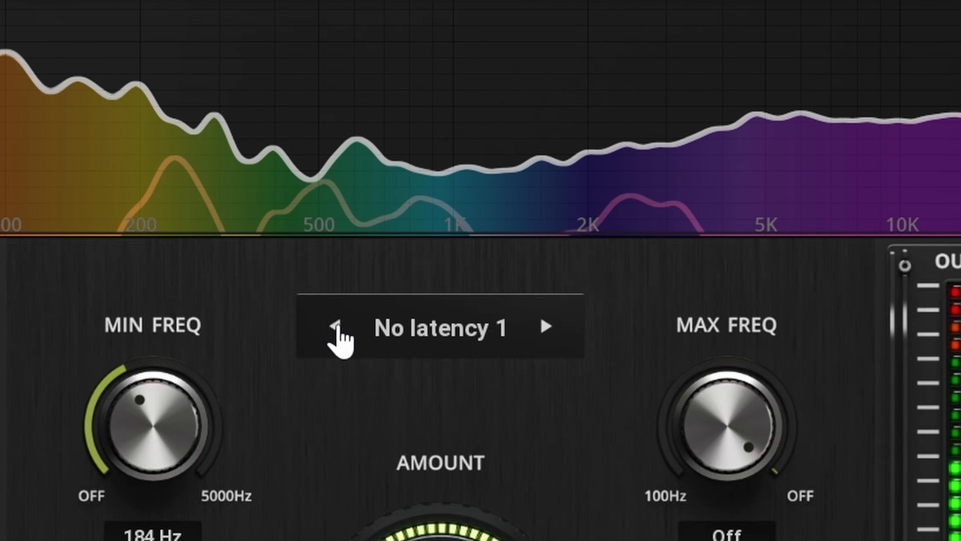
pyautogui.click(336, 326)
pyautogui.click(336, 327)
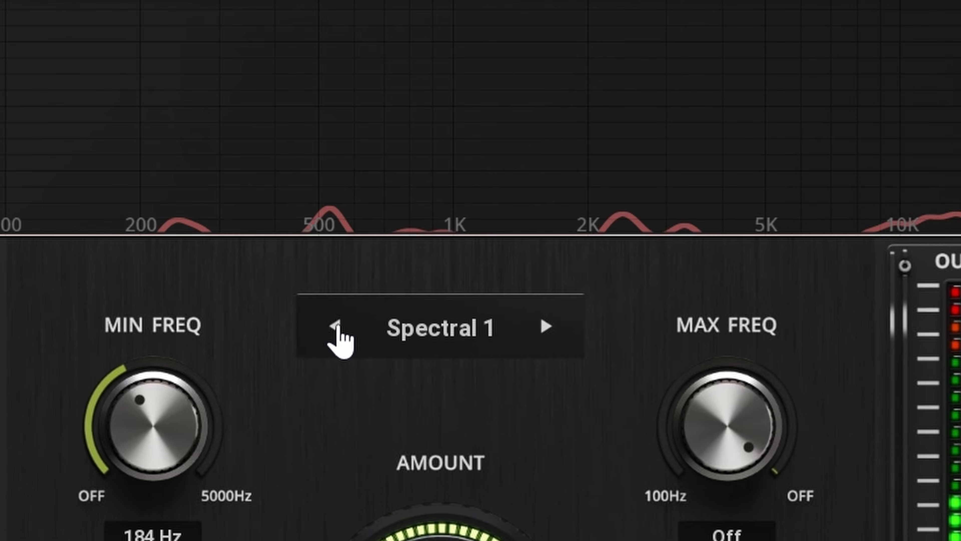
pyautogui.click(546, 327)
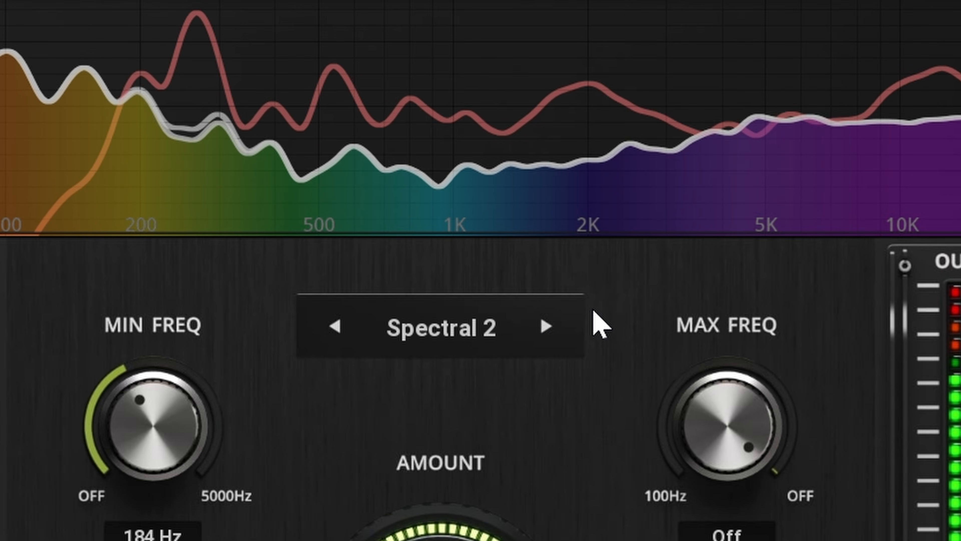
pyautogui.click(335, 327)
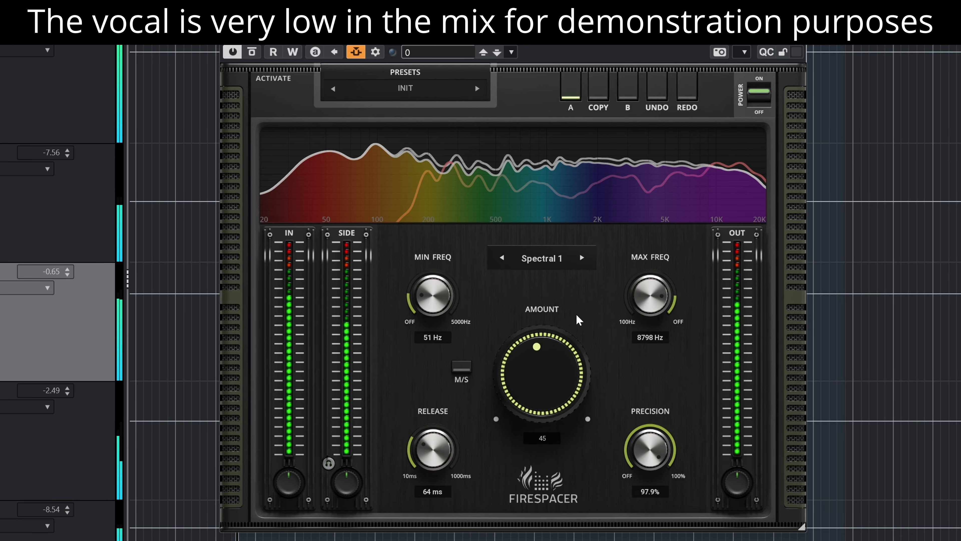
# Step: Raise FireSpacer's Amount to 100 in Spectral 2 mode, then switch to No latency 1 and set Amount to 100
pyautogui.moveTo(549, 356); pyautogui.dragTo(550, 317)
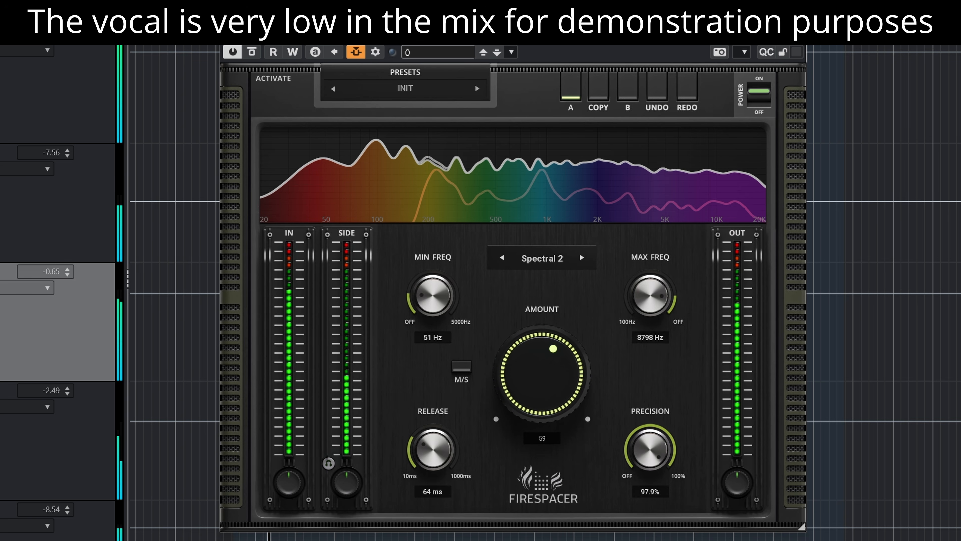
pyautogui.moveTo(549, 339); pyautogui.dragTo(550, 306)
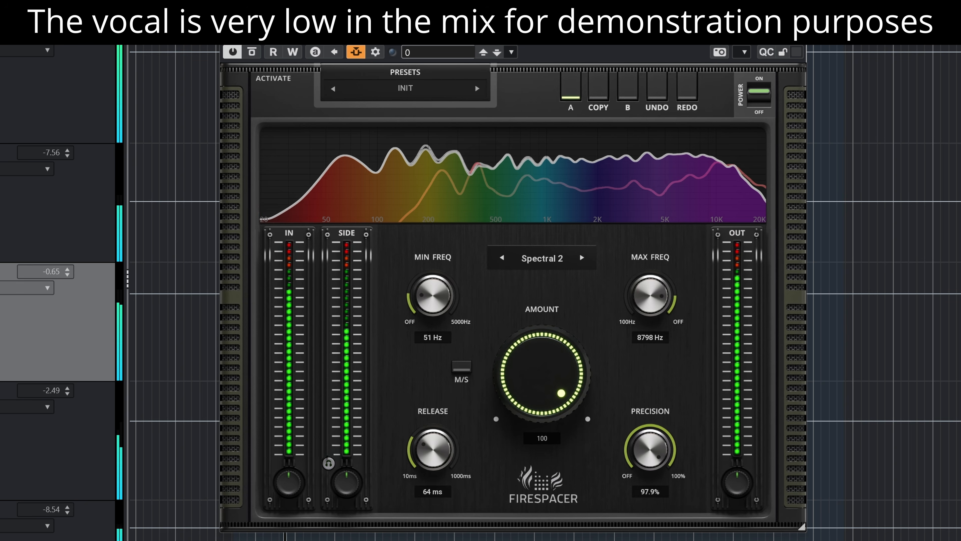
pyautogui.click(581, 262)
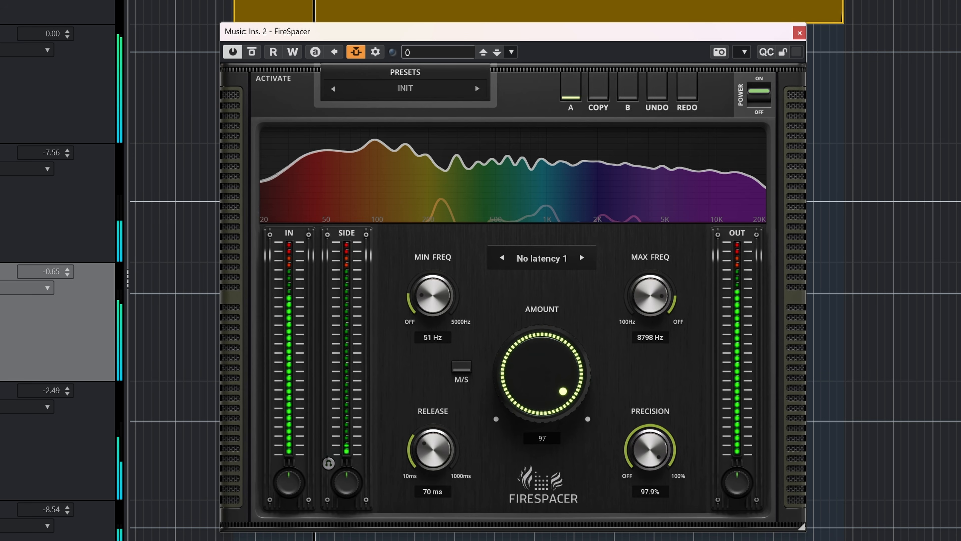
pyautogui.moveTo(539, 375); pyautogui.dragTo(539, 322)
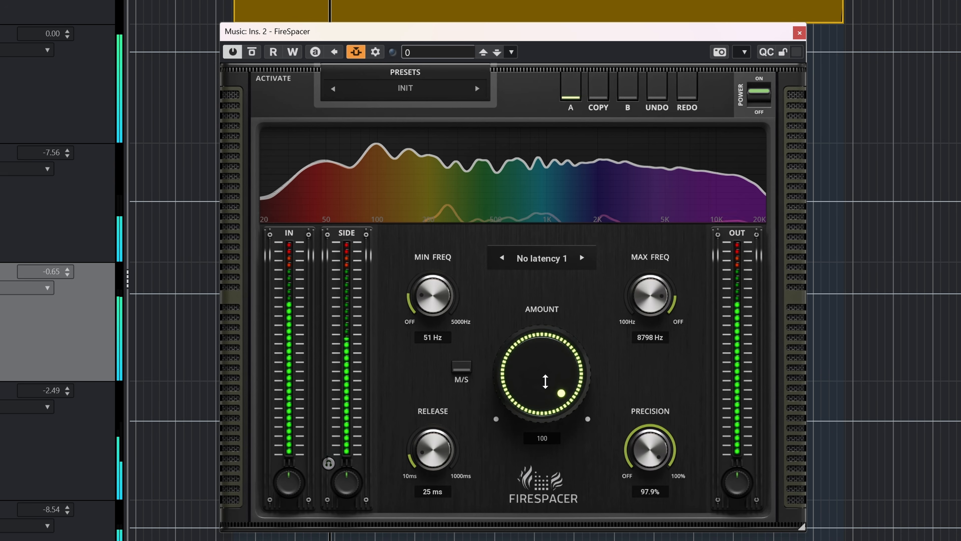
# Step: Try No latency 2 mode, return to No latency 1, and lower FireSpacer's Amount to 67
pyautogui.click(582, 258)
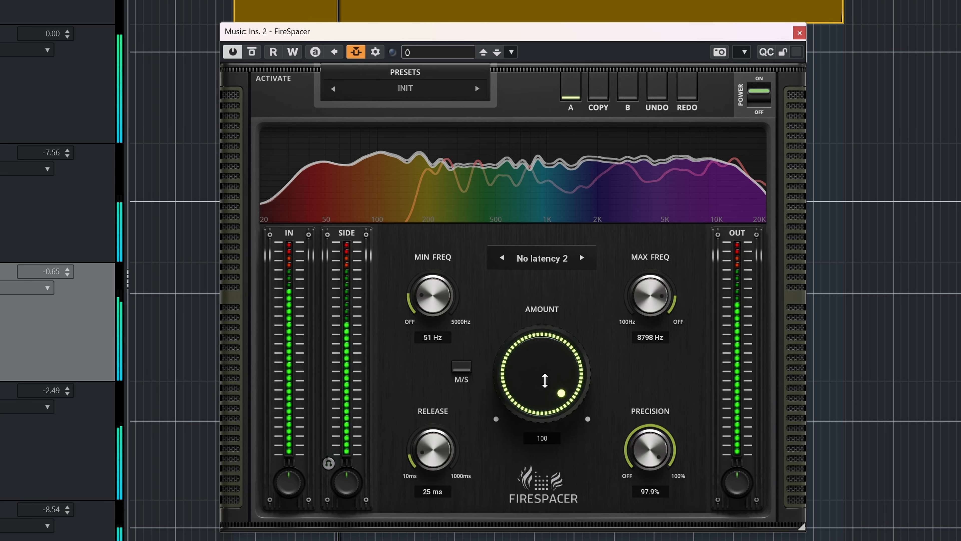
pyautogui.moveTo(544, 380)
pyautogui.mouseDown()
pyautogui.moveTo(545, 499)
pyautogui.moveTo(544, 380)
pyautogui.mouseUp()
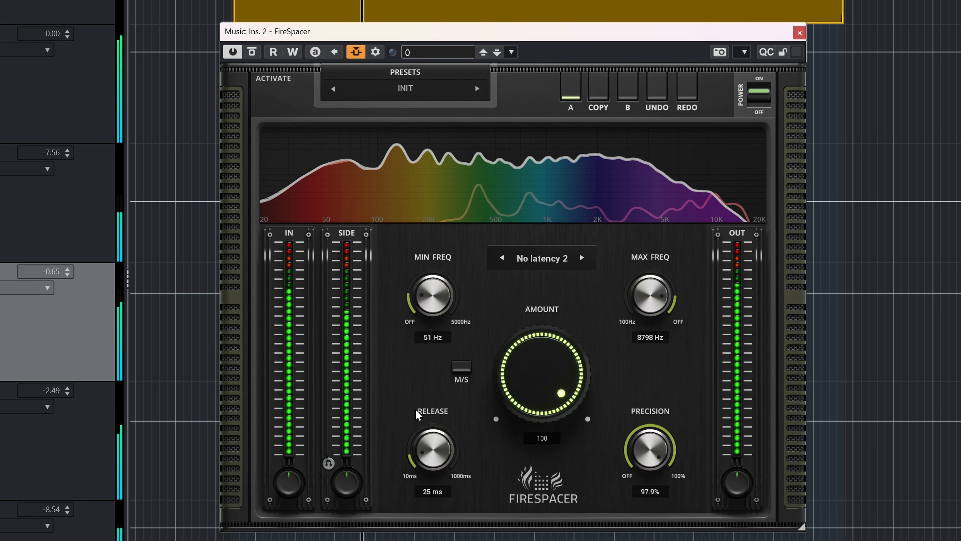
pyautogui.click(502, 259)
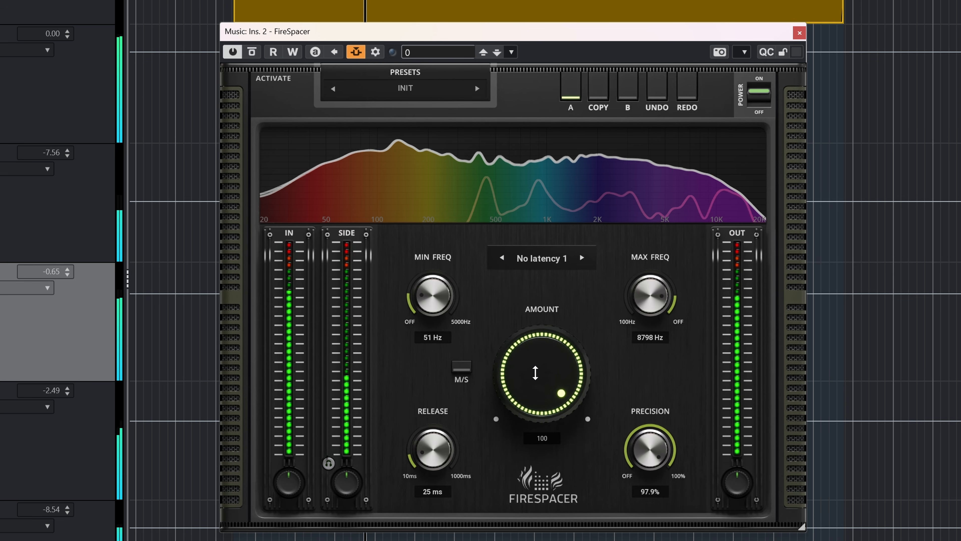
pyautogui.moveTo(536, 373); pyautogui.dragTo(536, 398)
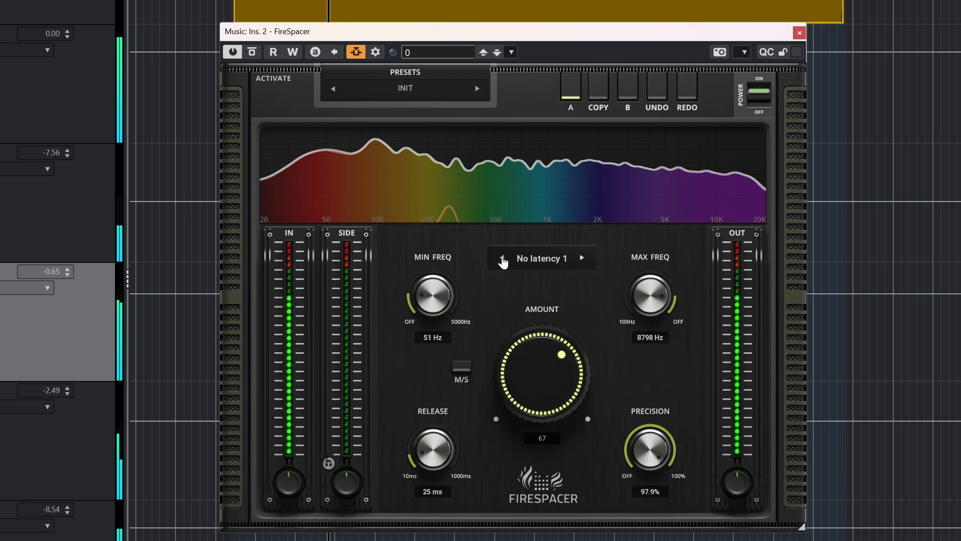
# Step: Switch FireSpacer to Spectral 2 mode and set its Amount to 81
pyautogui.click(502, 258)
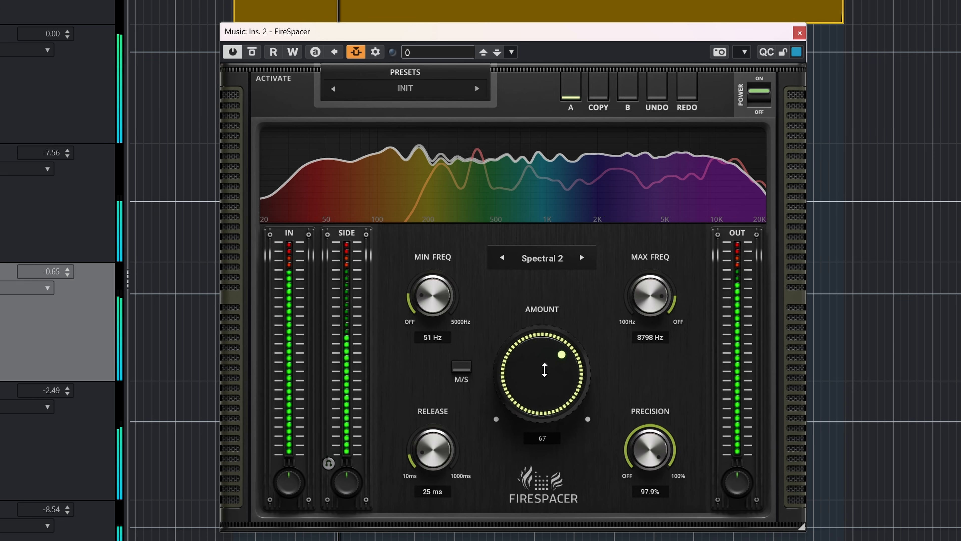
pyautogui.moveTo(545, 370); pyautogui.dragTo(544, 346)
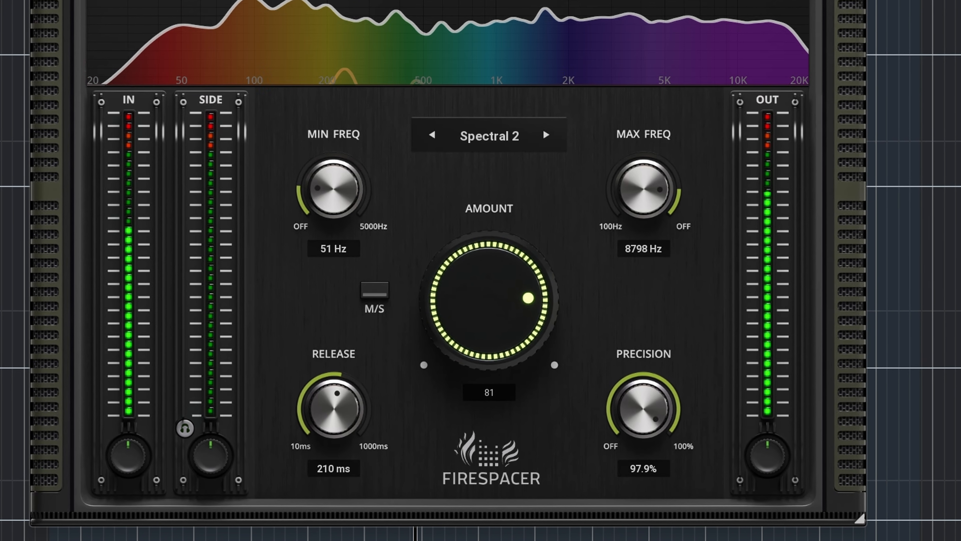
# Step: Choose Spectral 1 from FireSpacer's mode list and set the Release knob to about 740 ms
pyautogui.click(521, 136)
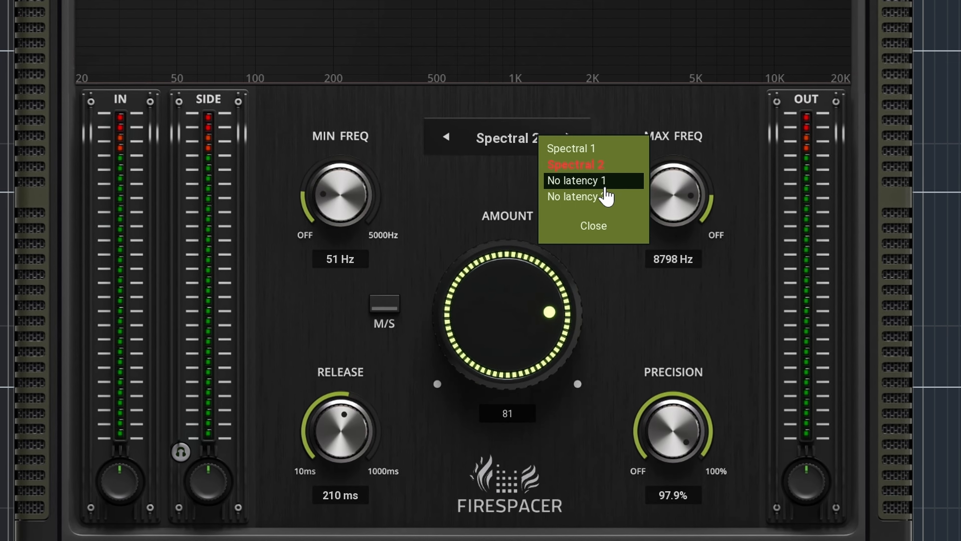
pyautogui.click(568, 178)
pyautogui.press('space')
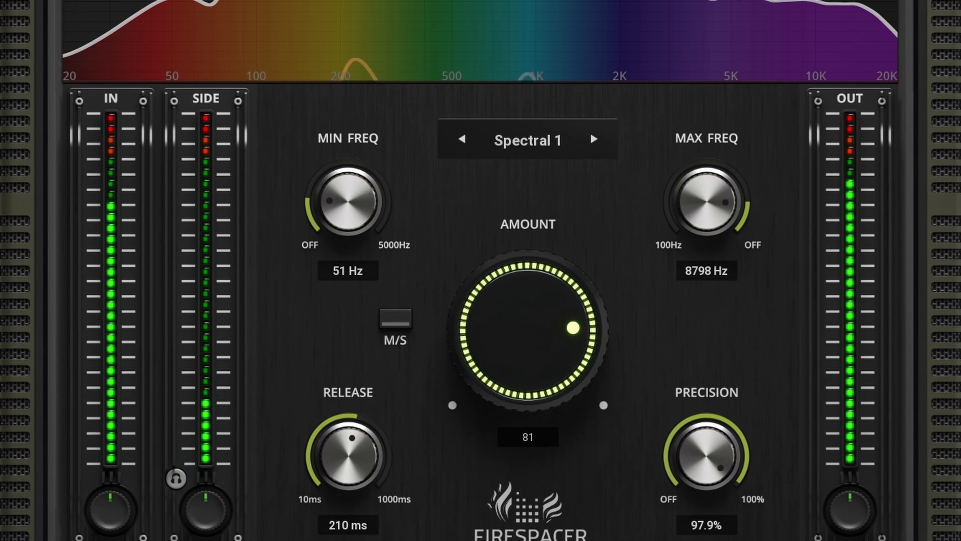
pyautogui.moveTo(348, 456); pyautogui.dragTo(348, 519)
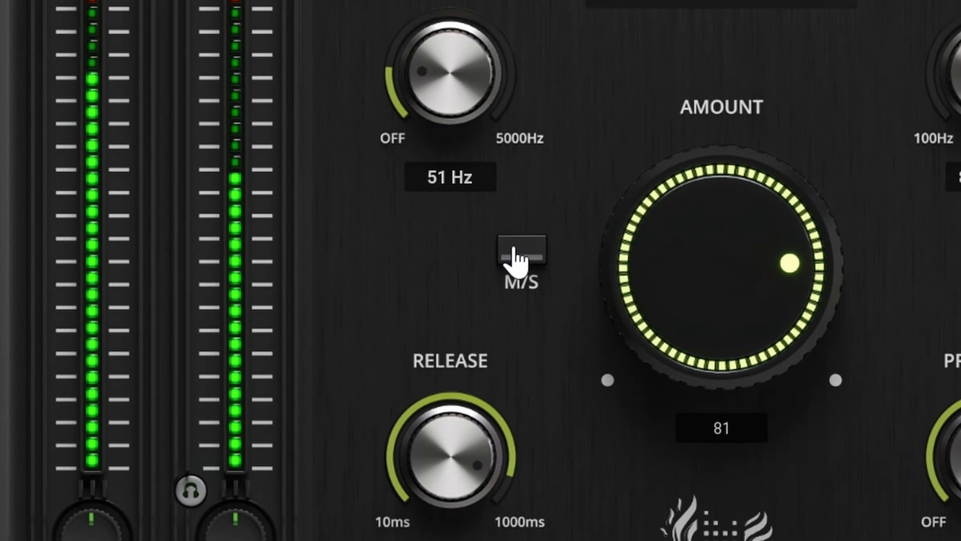
# Step: Toggle FireSpacer's M/S mode on and off to compare the processing
pyautogui.click(512, 254)
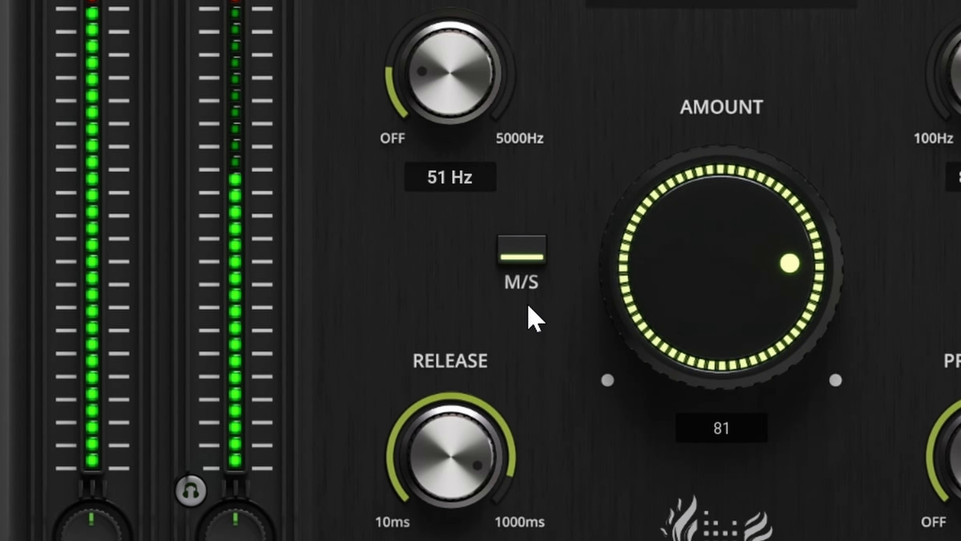
pyautogui.click(515, 257)
pyautogui.click(516, 257)
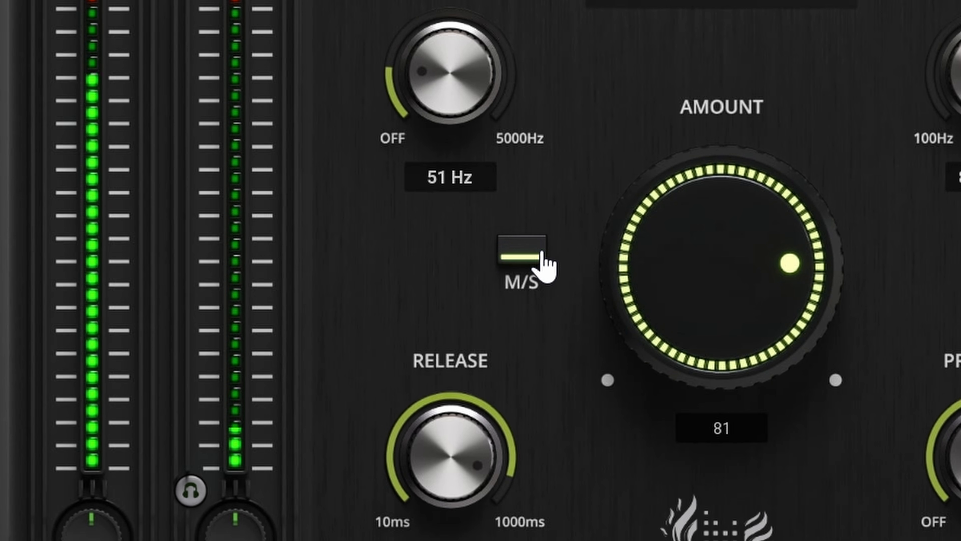
pyautogui.click(540, 257)
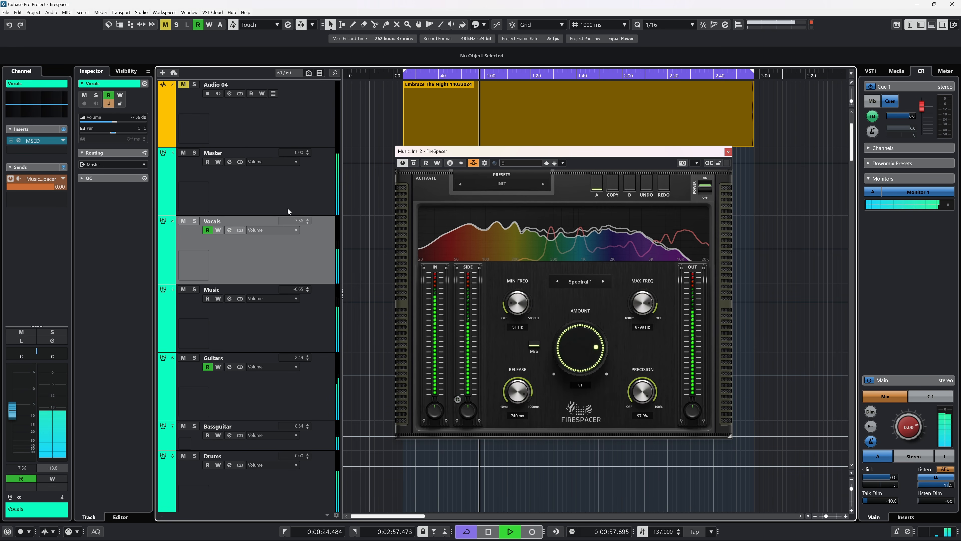
# Step: Spread the Vocals channel's stereo panner to L38 R32, toggling FireSpacer's M/S mode along the way
pyautogui.click(35, 352)
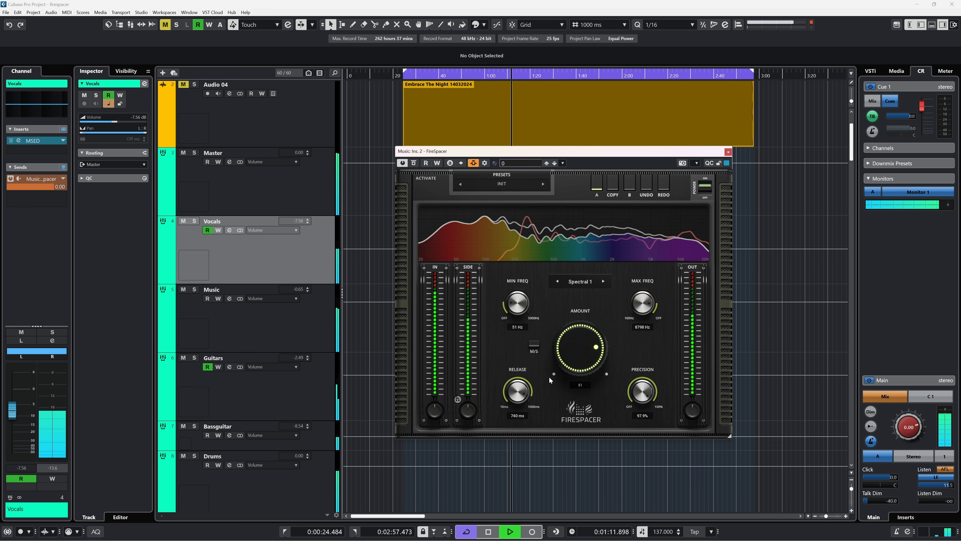
pyautogui.click(534, 345)
pyautogui.click(289, 277)
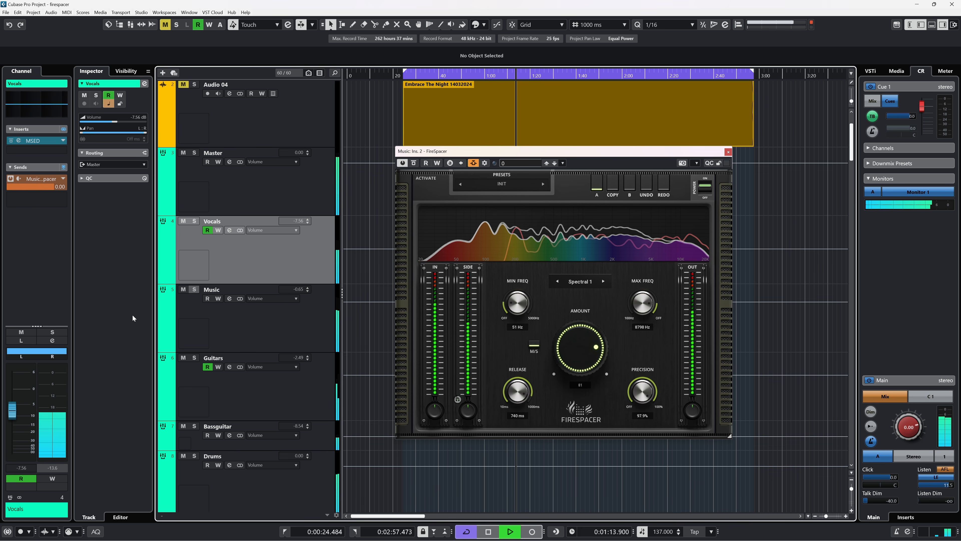
pyautogui.moveTo(23, 352)
pyautogui.mouseDown()
pyautogui.moveTo(58, 351)
pyautogui.moveTo(40, 351)
pyautogui.mouseUp()
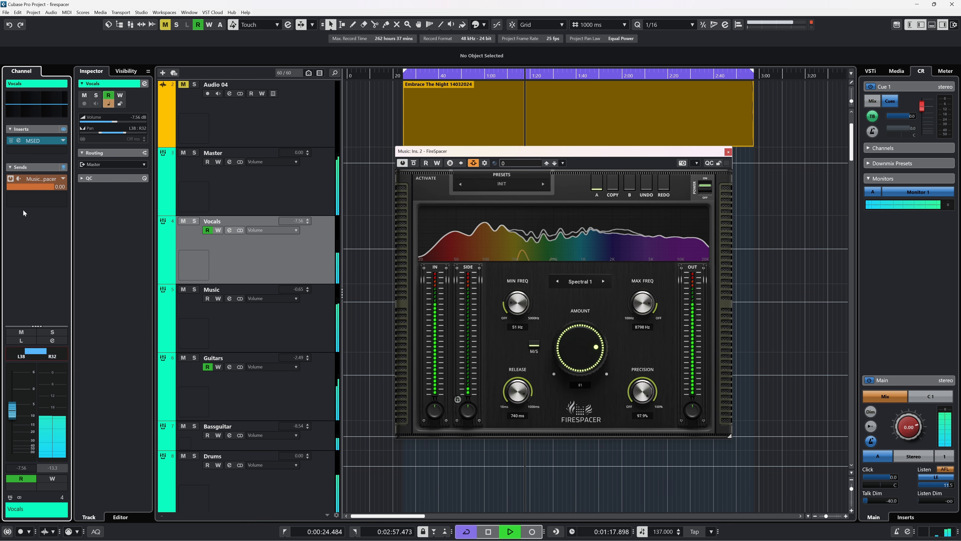
# Step: Open the Vocals' MSED insert, toggle its Side Mute and Mid Mute switches off, and close the plug-in window
pyautogui.click(36, 141)
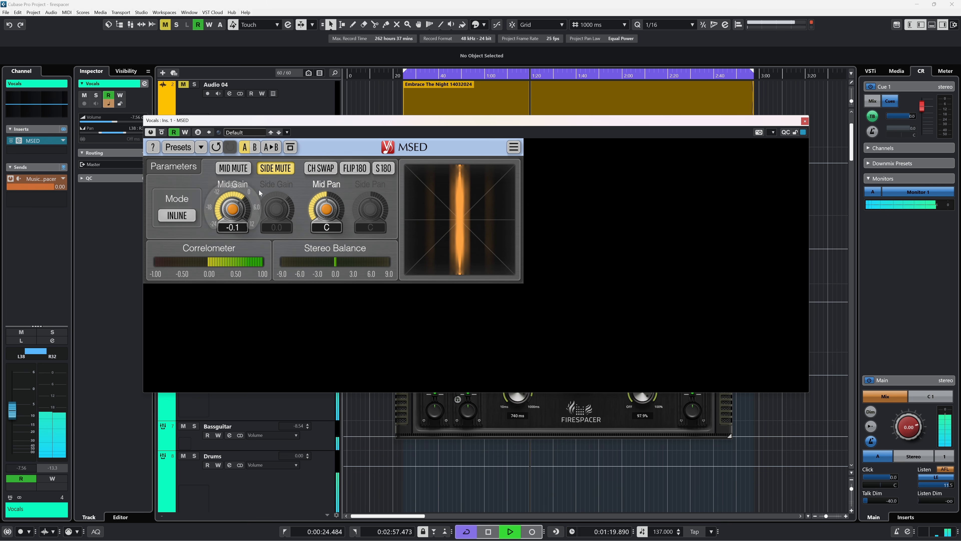
pyautogui.click(275, 168)
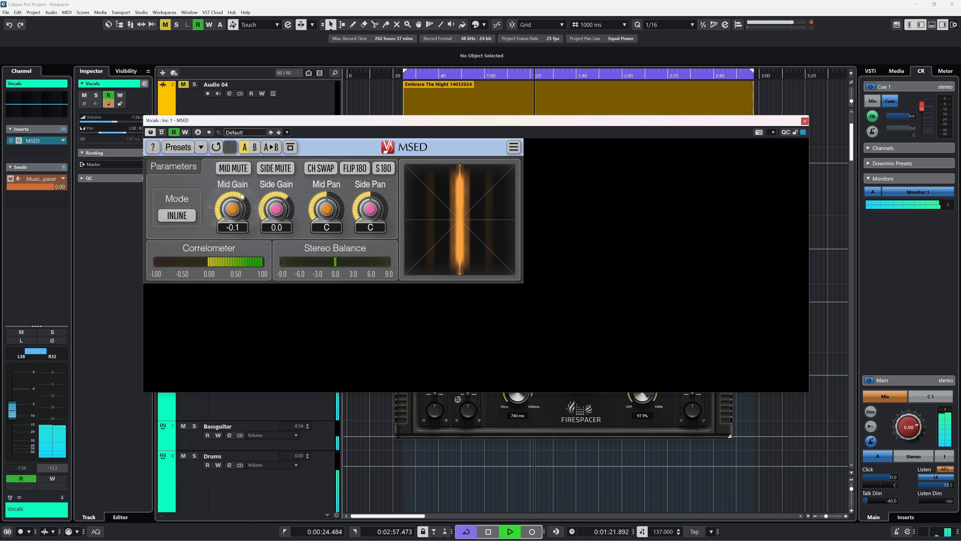
pyautogui.click(235, 169)
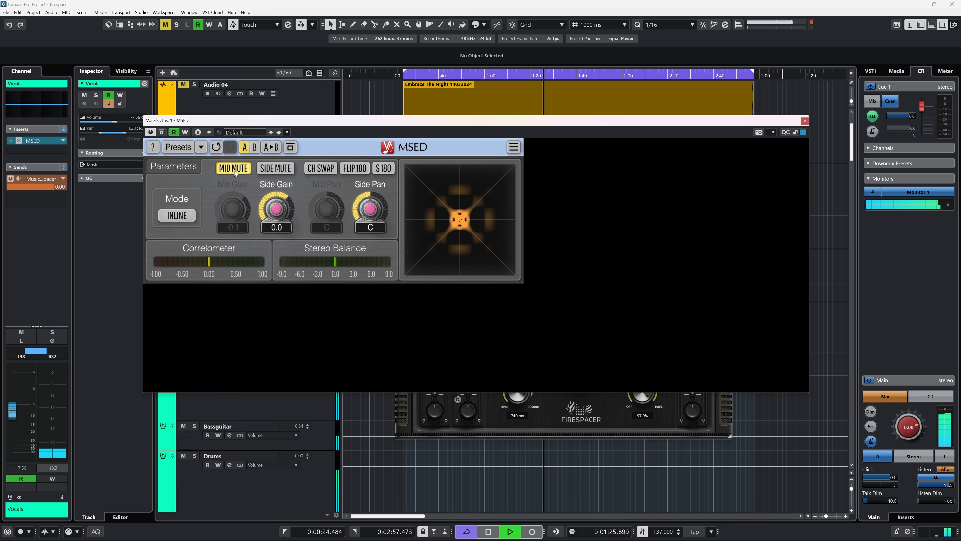
pyautogui.click(234, 170)
pyautogui.click(275, 168)
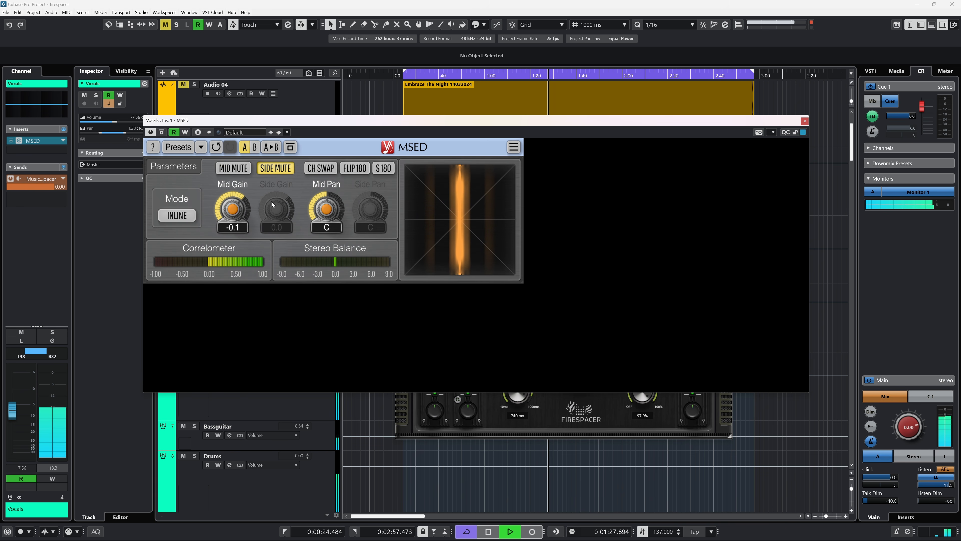
pyautogui.click(279, 169)
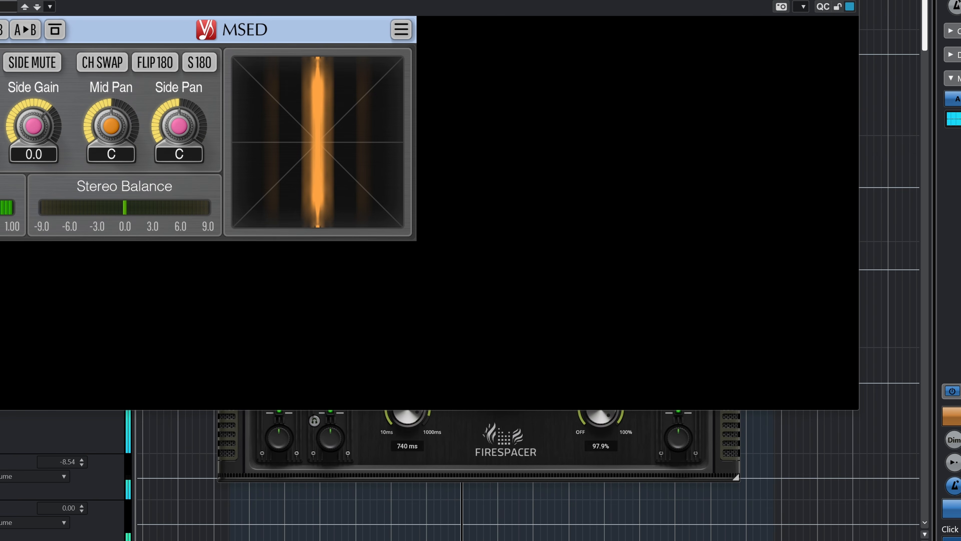
pyautogui.click(805, 121)
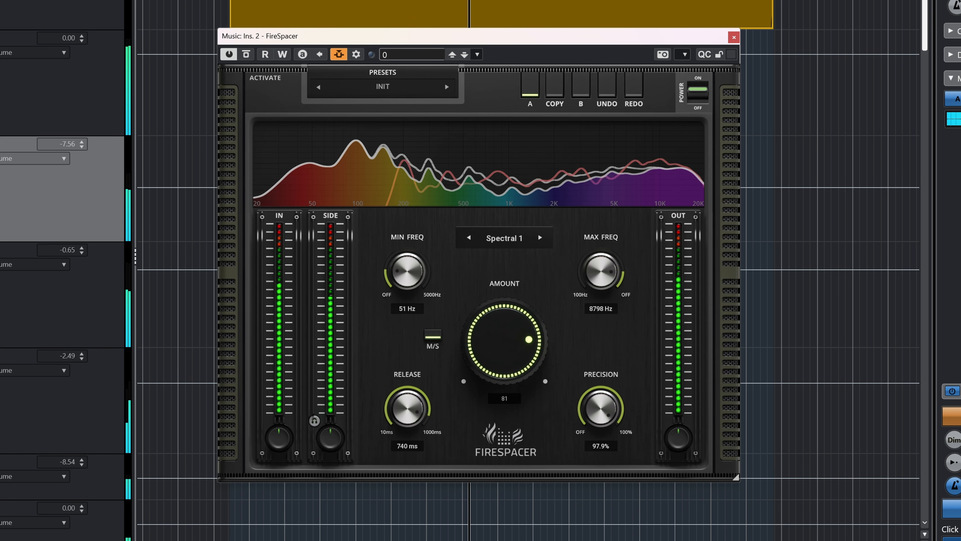